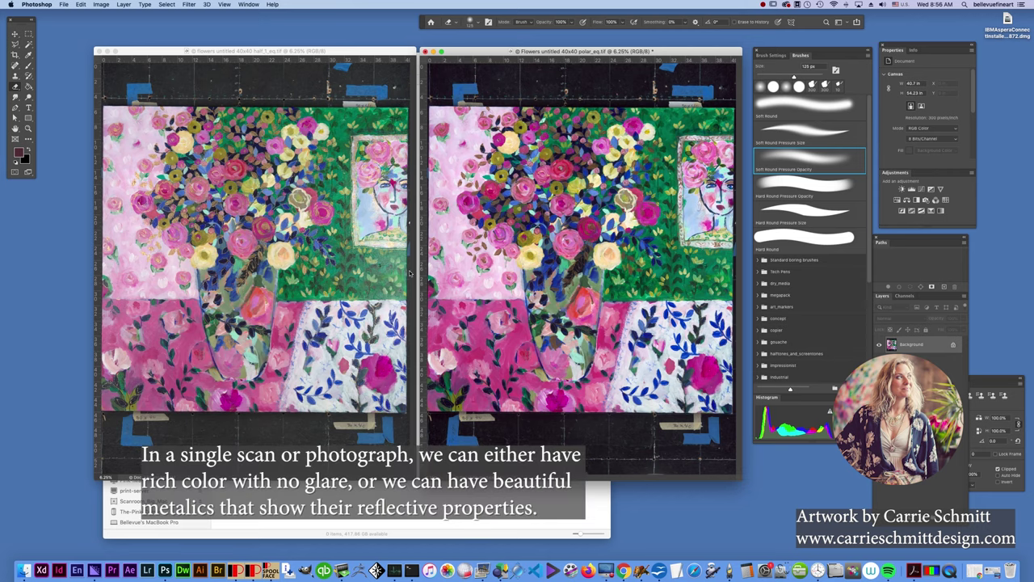
# Examine the half_1 scan and the polar scan enlarged one after the other, comparing glare, color richness and metallic areas
pyautogui.click(371, 52)
pyautogui.press('super+plus')
pyautogui.press('super+plus')
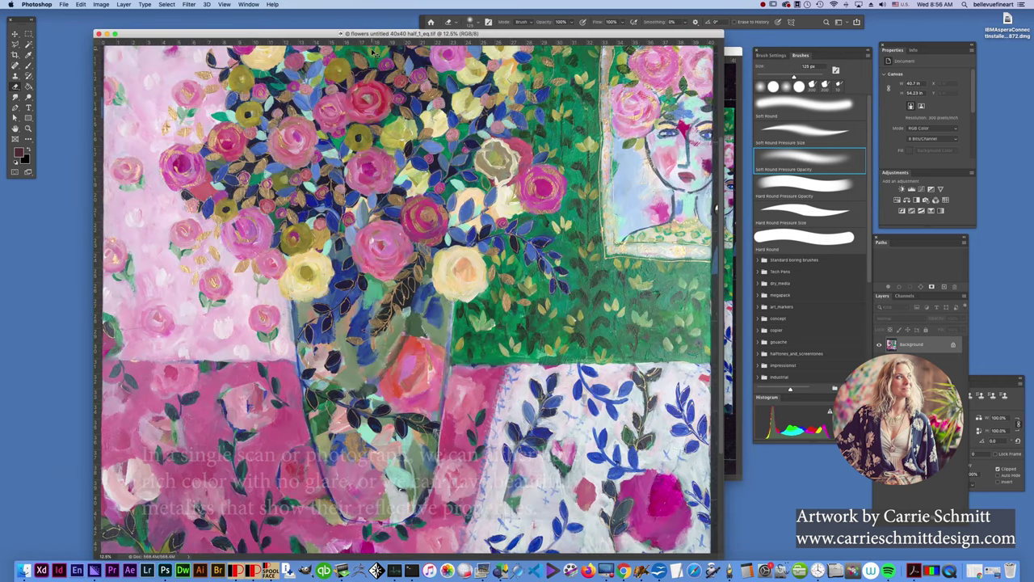
pyautogui.scroll(-2, 589, 408)
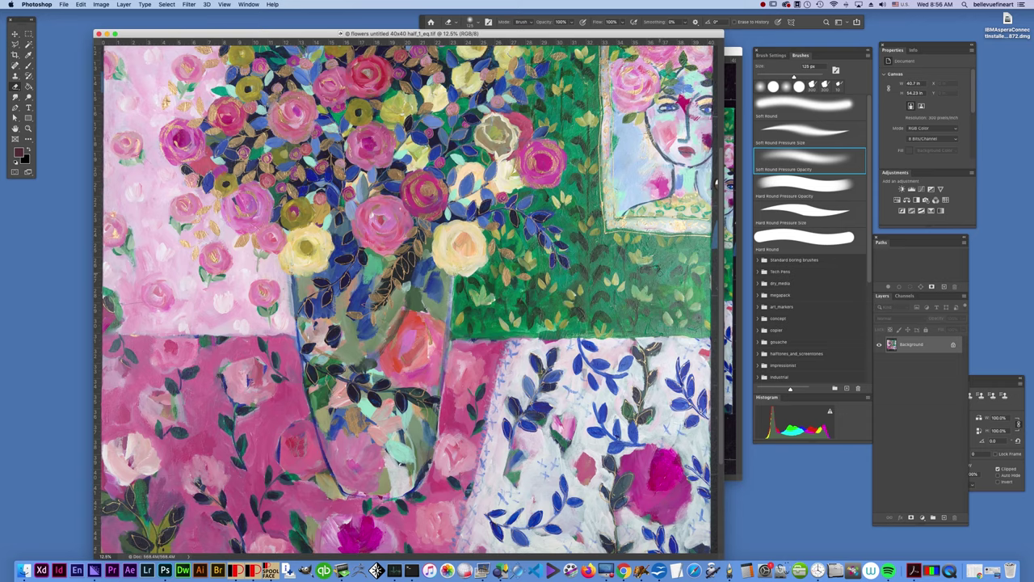
pyautogui.click(732, 51)
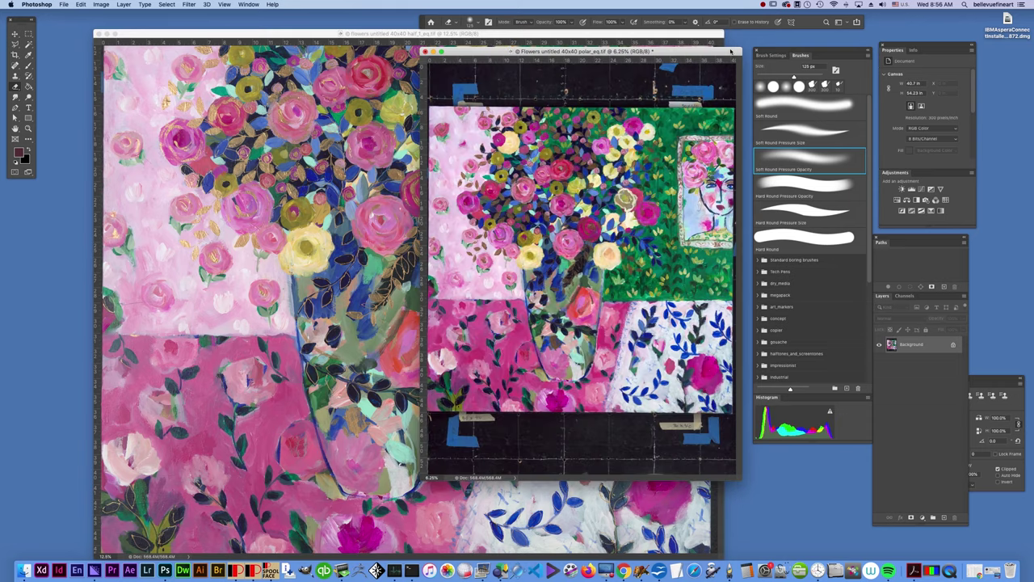
pyautogui.press('super+plus')
pyautogui.press('super+plus')
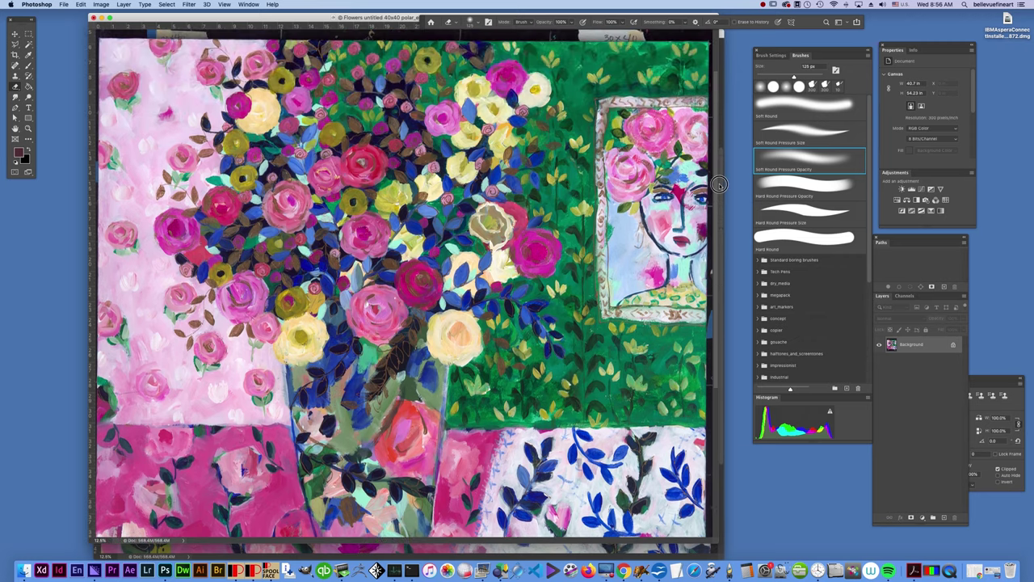
pyautogui.scroll(-2, 711, 169)
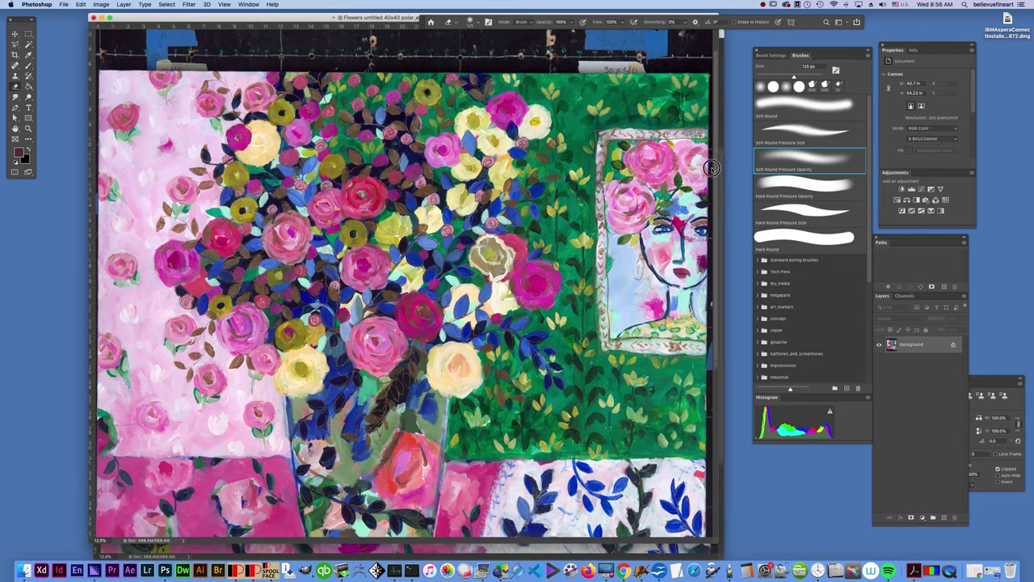
pyautogui.scroll(-1, 707, 179)
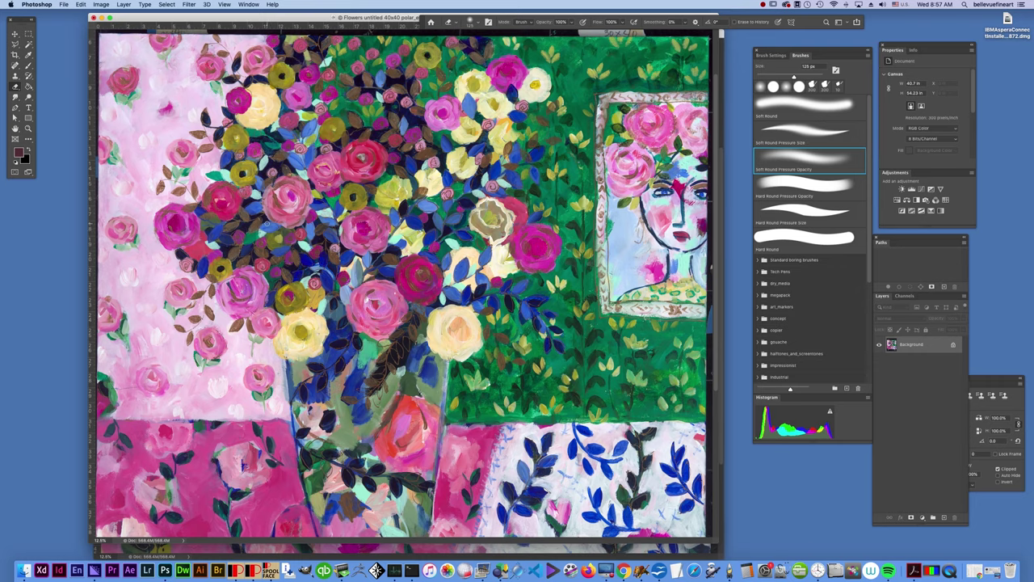
# Reduce both scans to 6.25% and arrange the half_1 and polar windows side by side at the same height
pyautogui.press('super+minus')
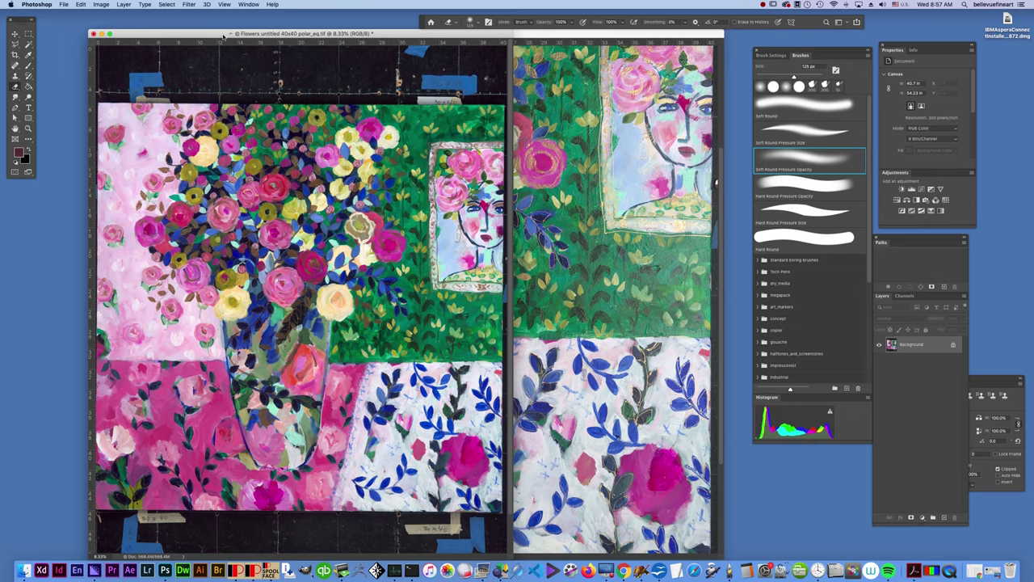
pyautogui.moveTo(223, 36); pyautogui.dragTo(519, 56)
pyautogui.click(316, 36)
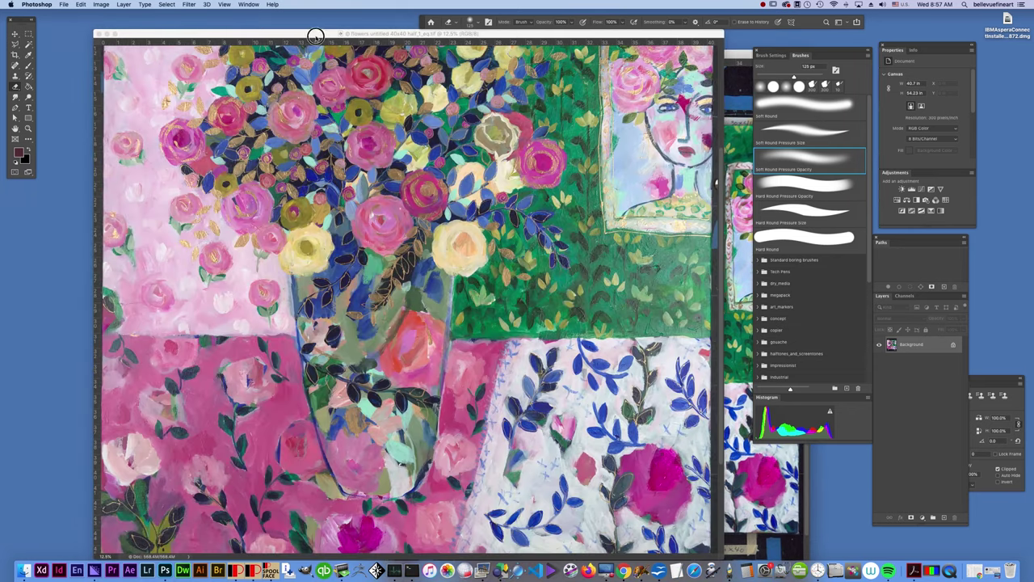
pyautogui.hotkey('ctrl', '-')
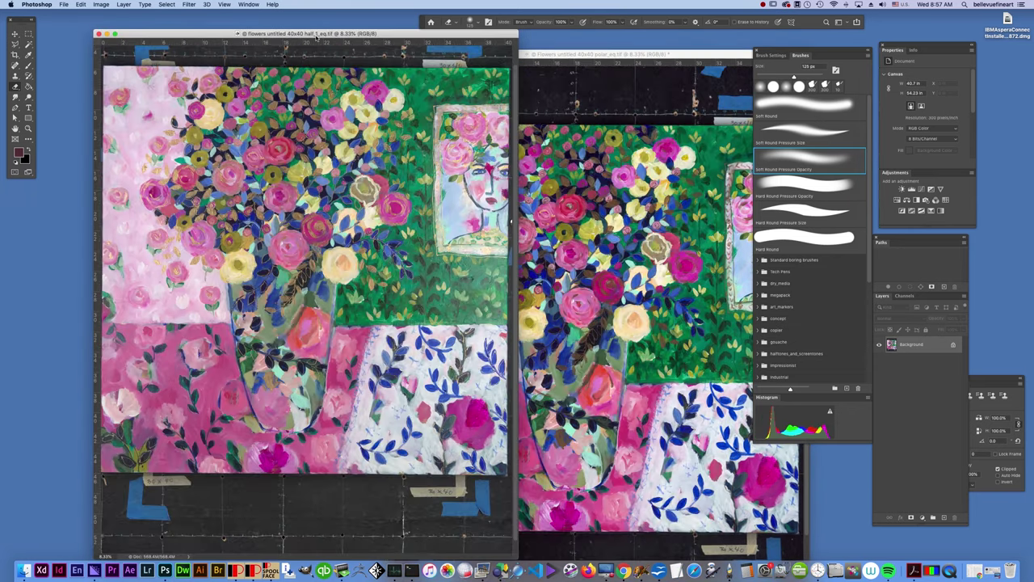
pyautogui.hotkey('ctrl', '-')
pyautogui.moveTo(341, 35); pyautogui.dragTo(299, 46)
pyautogui.moveTo(438, 57); pyautogui.dragTo(424, 36)
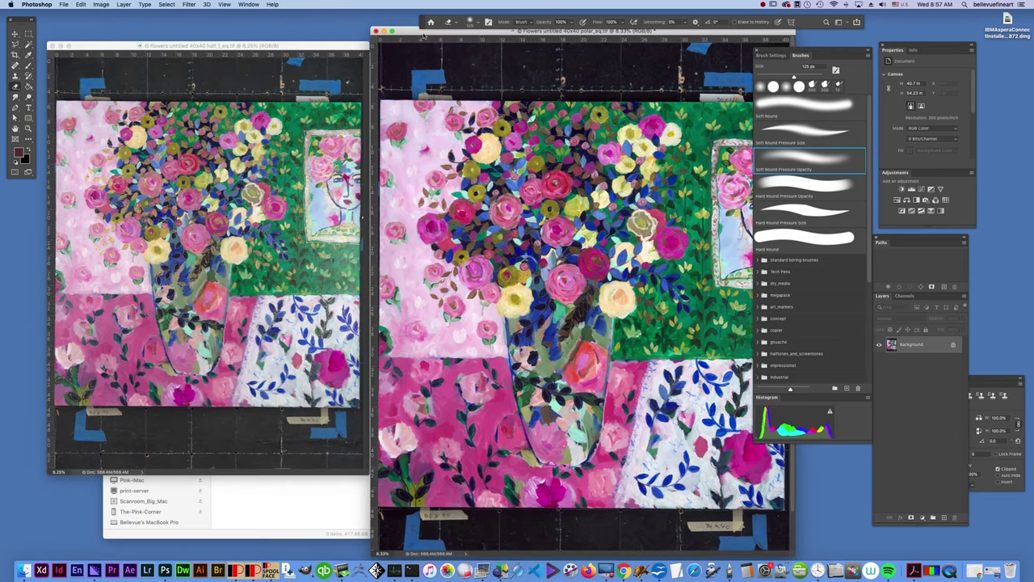
pyautogui.hotkey('ctrl', '-')
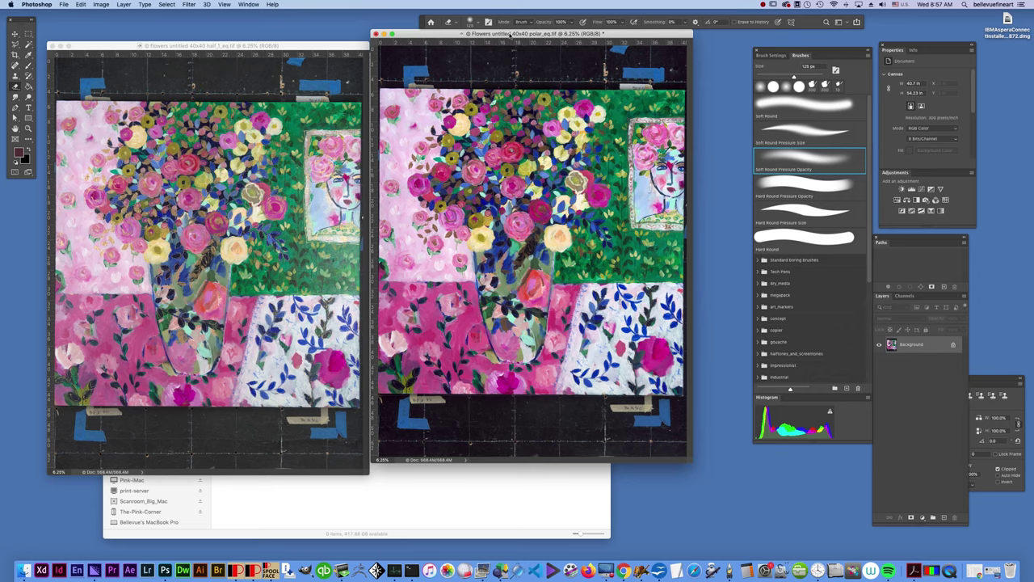
pyautogui.moveTo(510, 33); pyautogui.dragTo(514, 46)
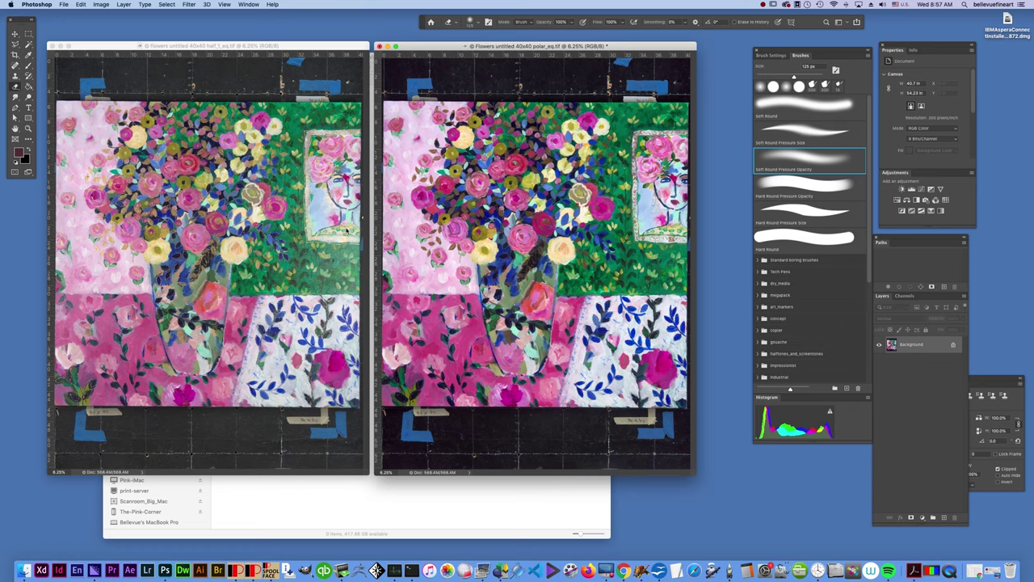
# Examine the gold leaf outlines and the surface glare around the vase up close in the half_1 scan
pyautogui.moveTo(322, 47); pyautogui.dragTo(322, 44)
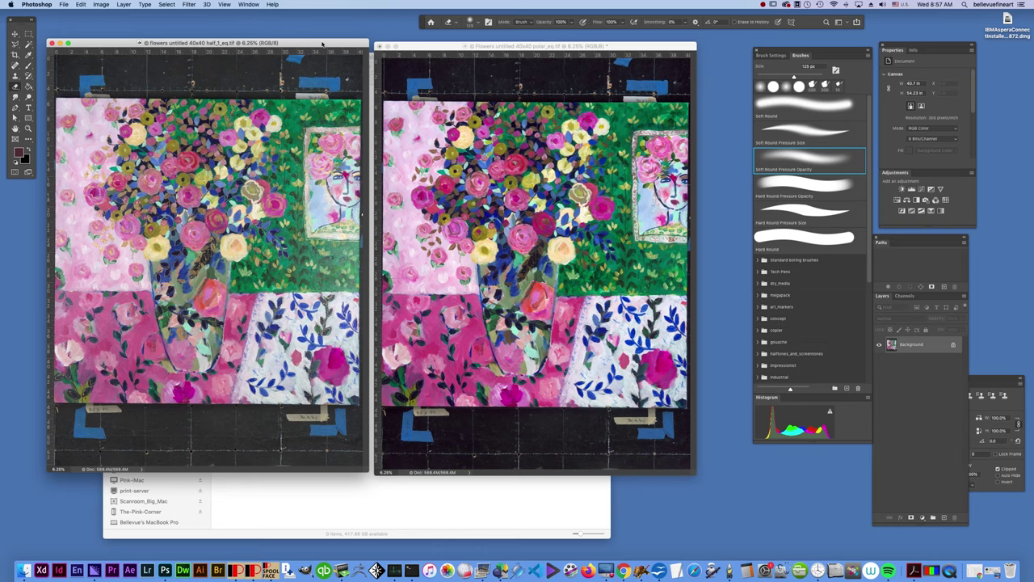
pyautogui.doubleClick(321, 45)
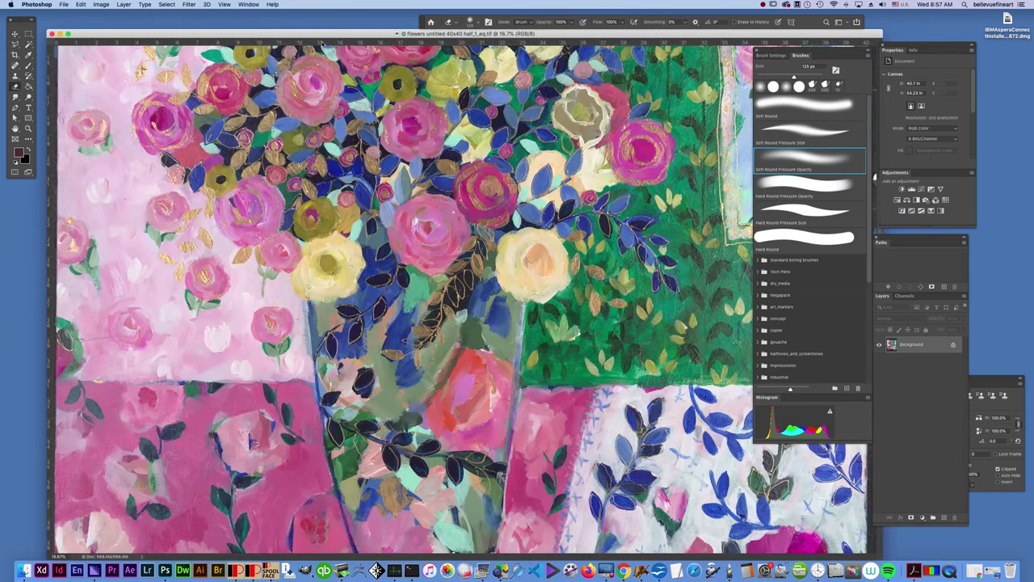
pyautogui.scroll(-5, 535, 318)
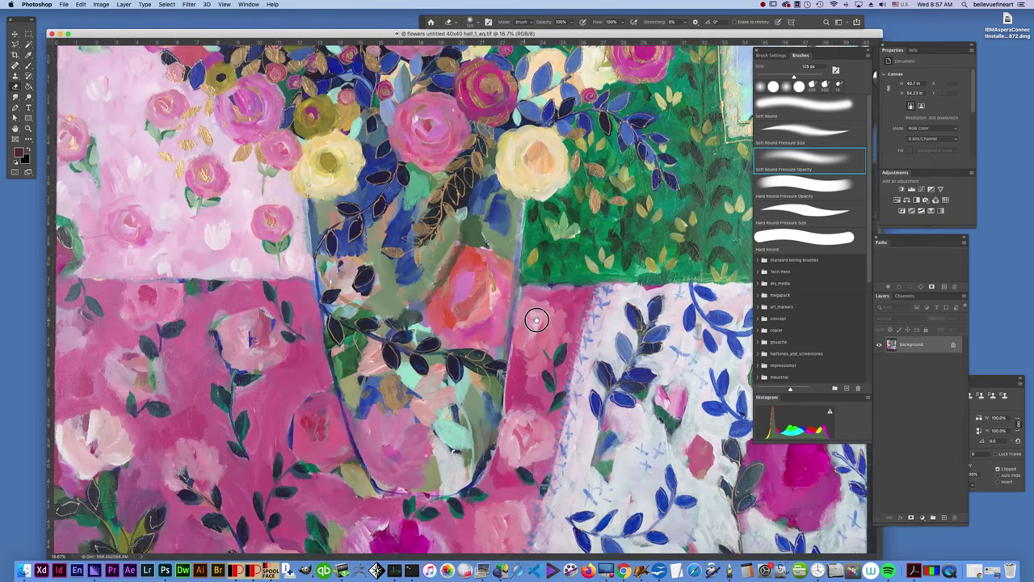
pyautogui.scroll(-1, 540, 311)
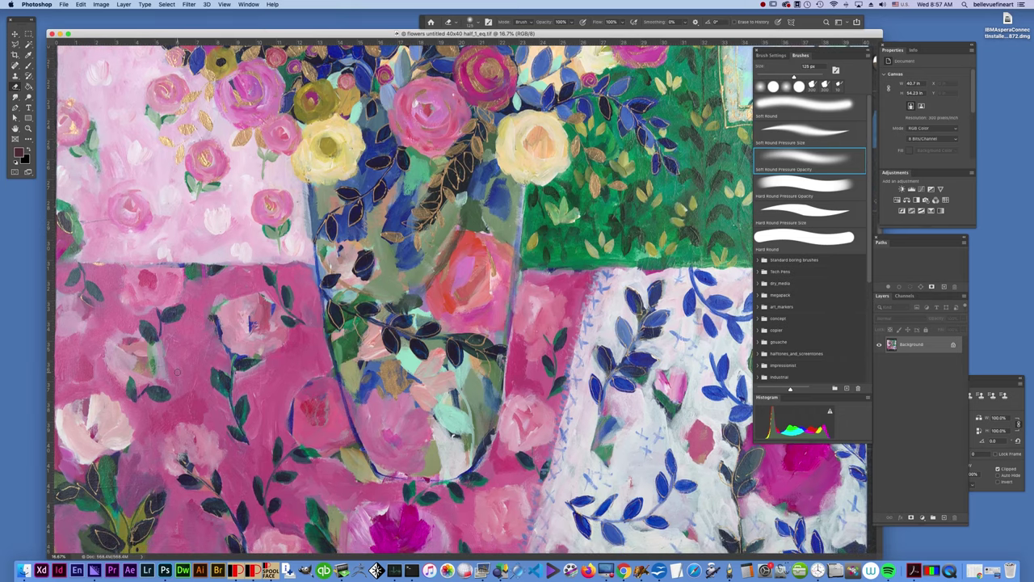
pyautogui.press('super+equal')
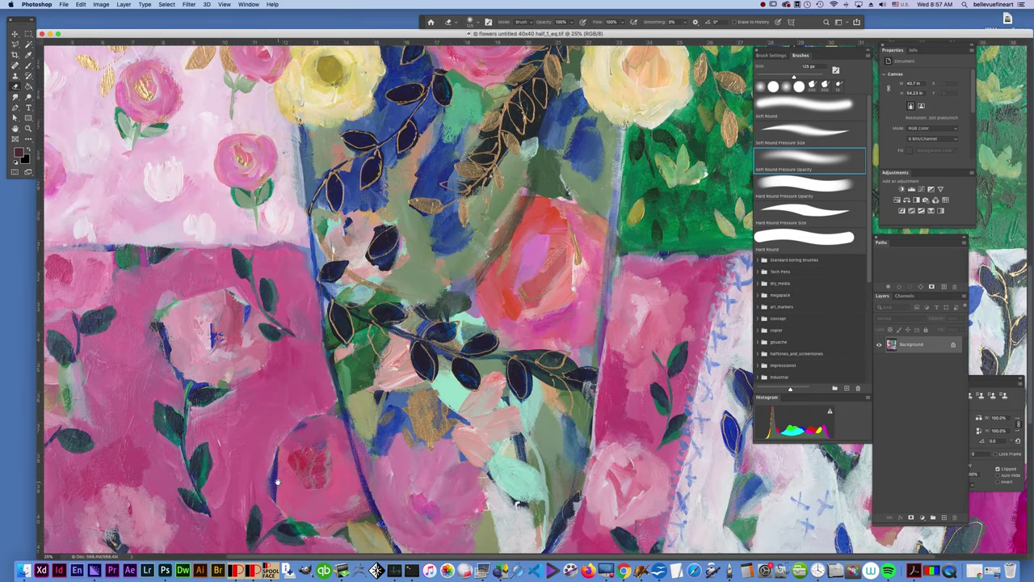
pyautogui.scroll(-2, 278, 482)
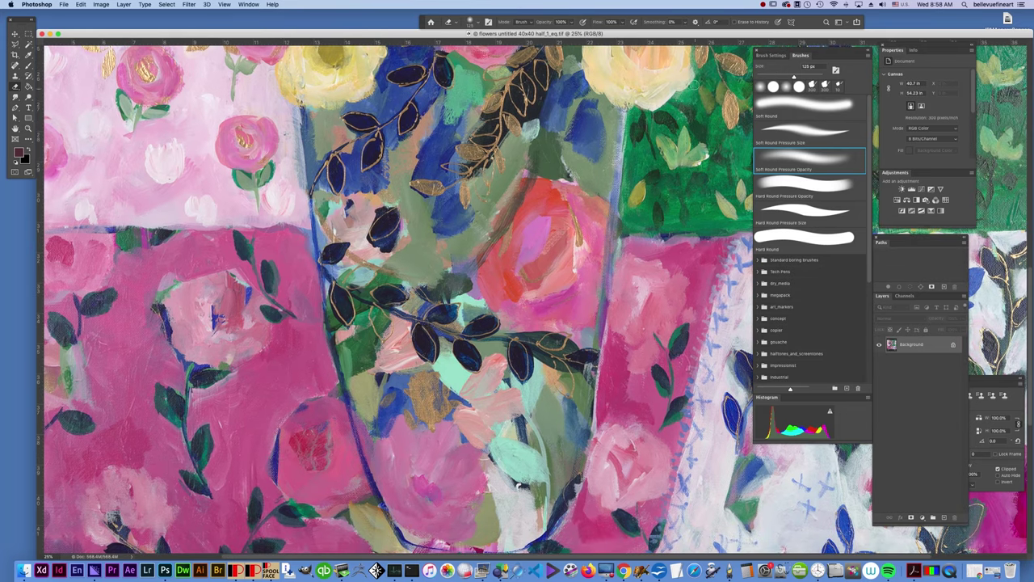
pyautogui.press('super+minus')
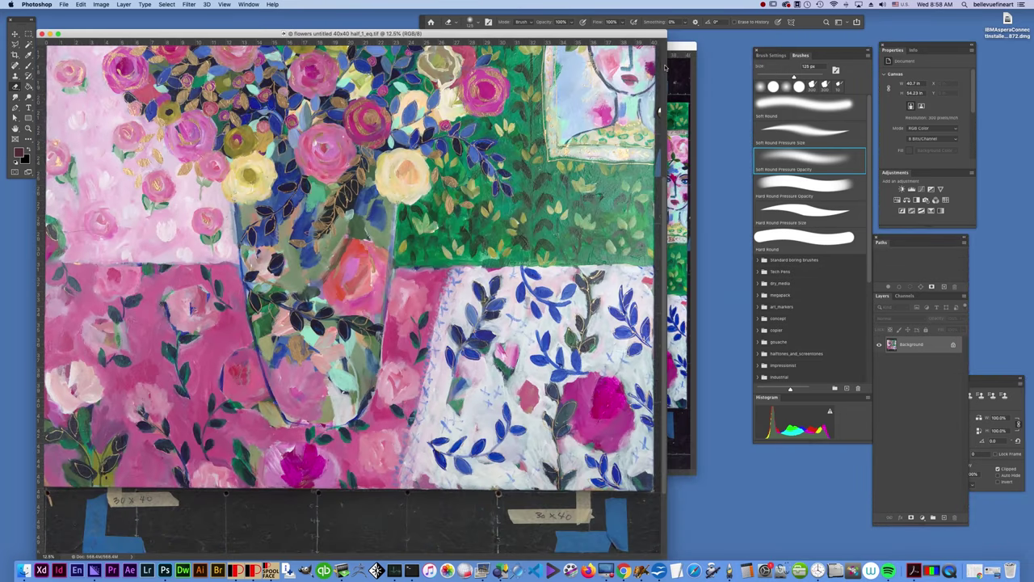
pyautogui.press('super+minus')
# Inspect the polar scan at 33.3% around the roses, vase and pink tablecloth to judge its color and metallic details
pyautogui.moveTo(414, 48)
pyautogui.mouseDown()
pyautogui.moveTo(417, 34)
pyautogui.moveTo(409, 37)
pyautogui.mouseUp()
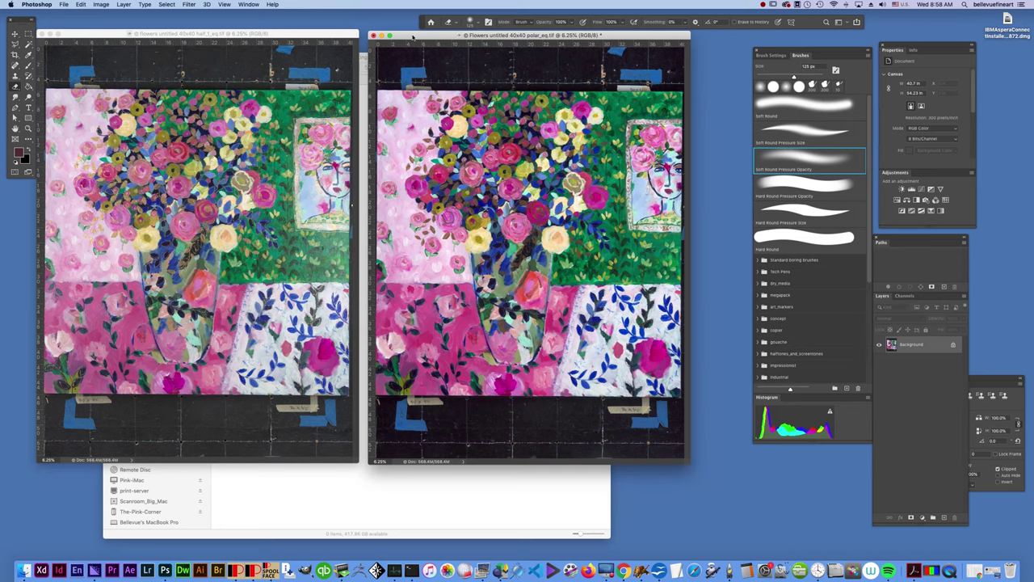
pyautogui.moveTo(544, 37); pyautogui.dragTo(546, 37)
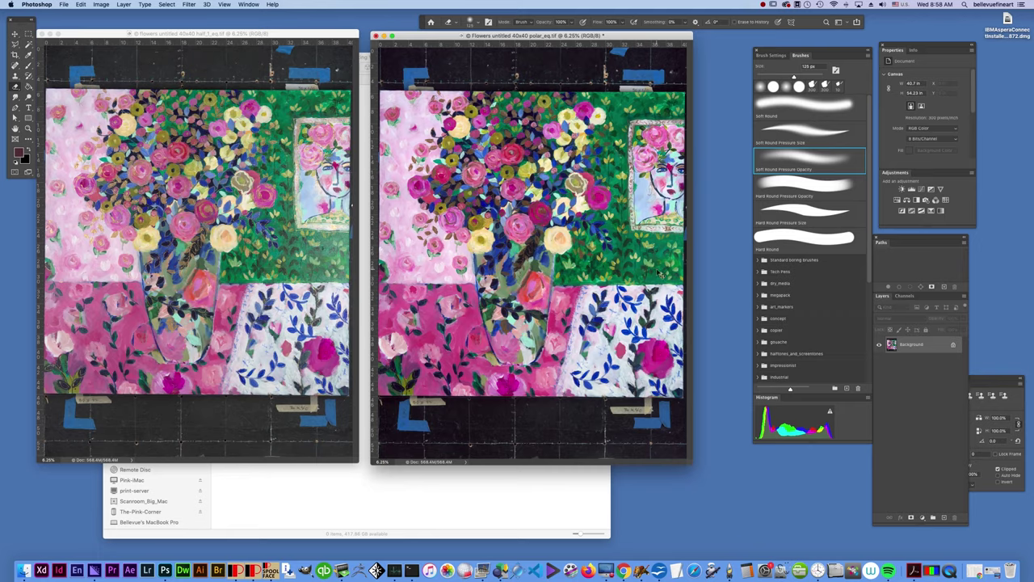
pyautogui.press('super+plus')
pyautogui.press('super+plus')
pyautogui.press('super+plus')
pyautogui.press('super+plus')
pyautogui.press('super+plus')
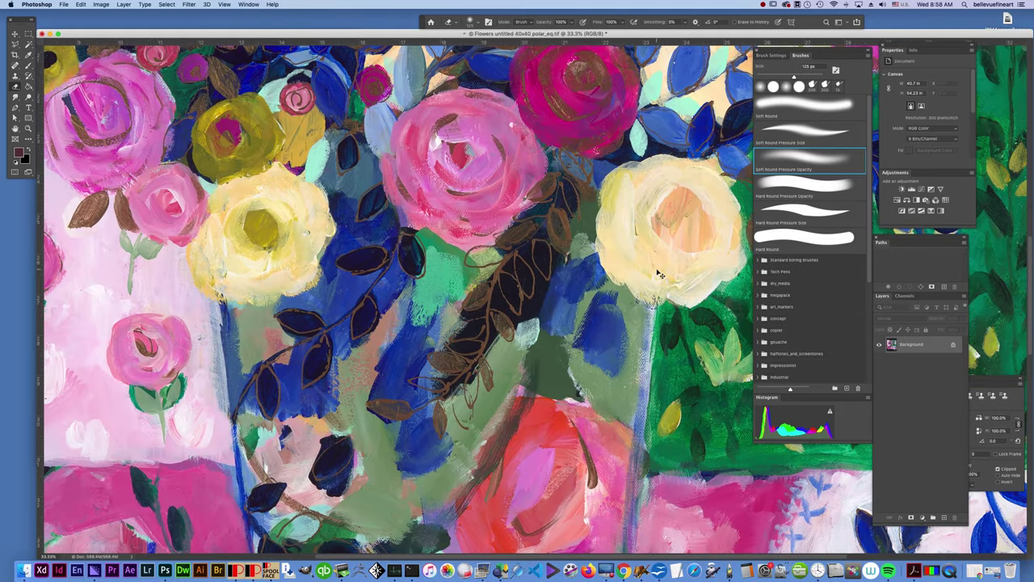
pyautogui.scroll(-5, 372, 517)
pyautogui.hscroll(-3, 371, 517)
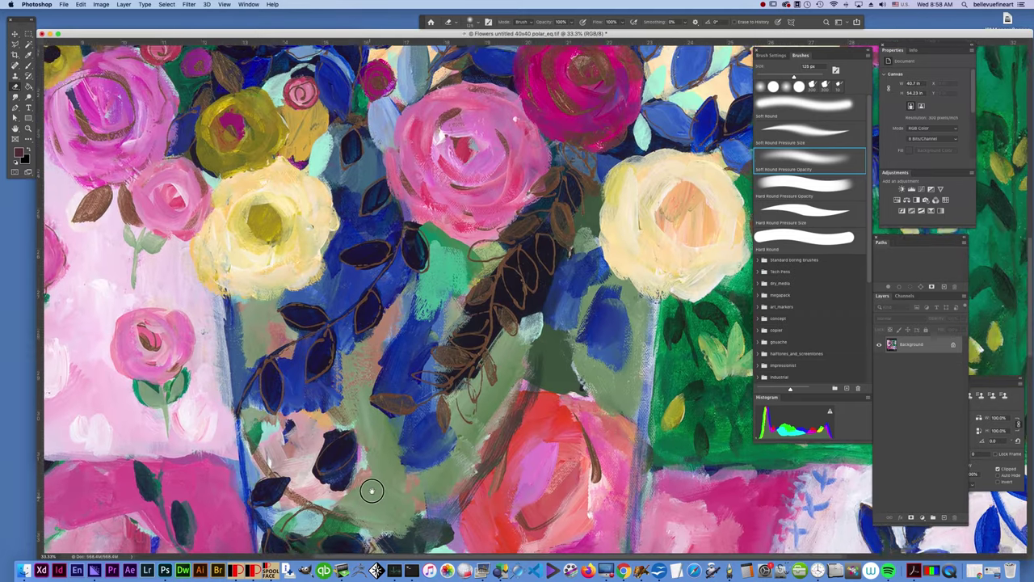
pyautogui.scroll(-4, 476, 318)
pyautogui.hscroll(-2, 476, 318)
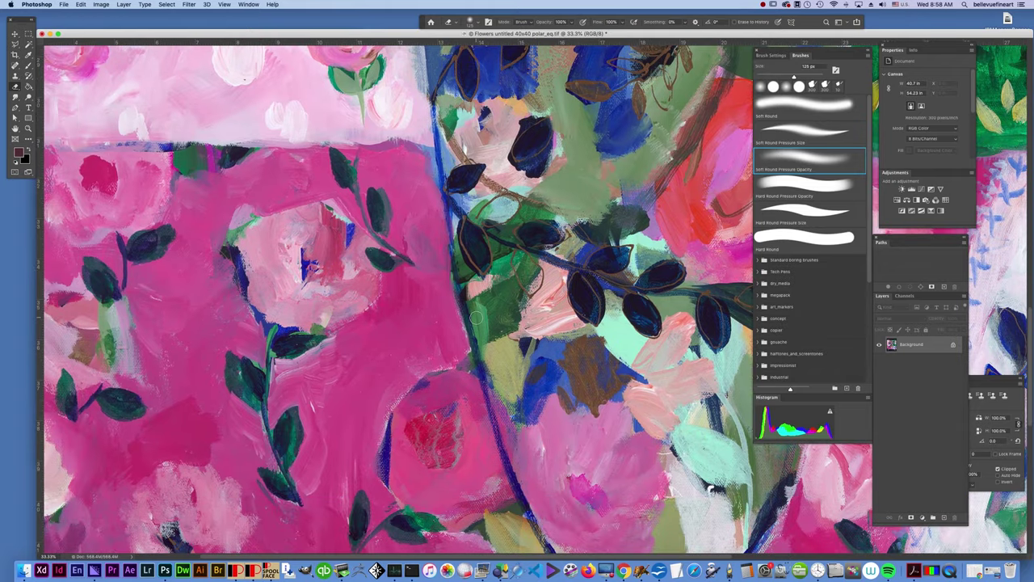
pyautogui.press('super+minus')
pyautogui.press('super+minus')
pyautogui.press('super+minus')
pyautogui.press('super+minus')
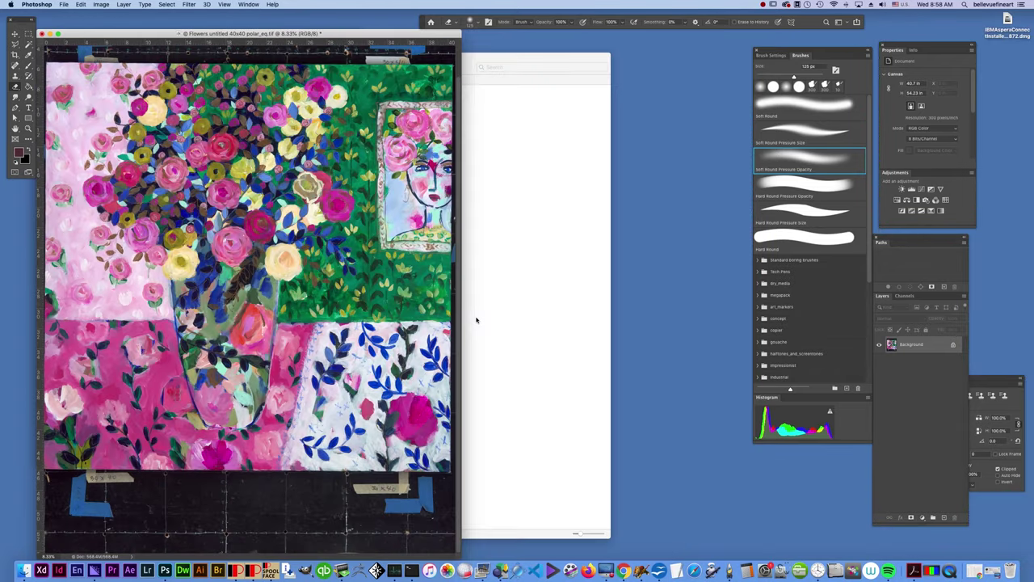
pyautogui.press('super+minus')
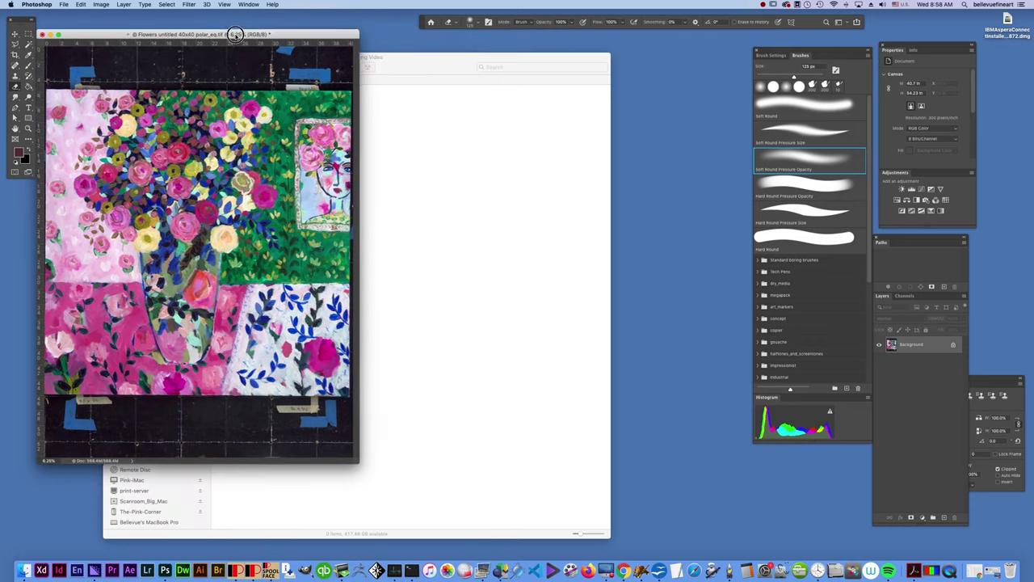
# Place the polar window beside the half_1 window and convert the polar scan's background into a regular layer
pyautogui.moveTo(235, 34); pyautogui.dragTo(560, 34)
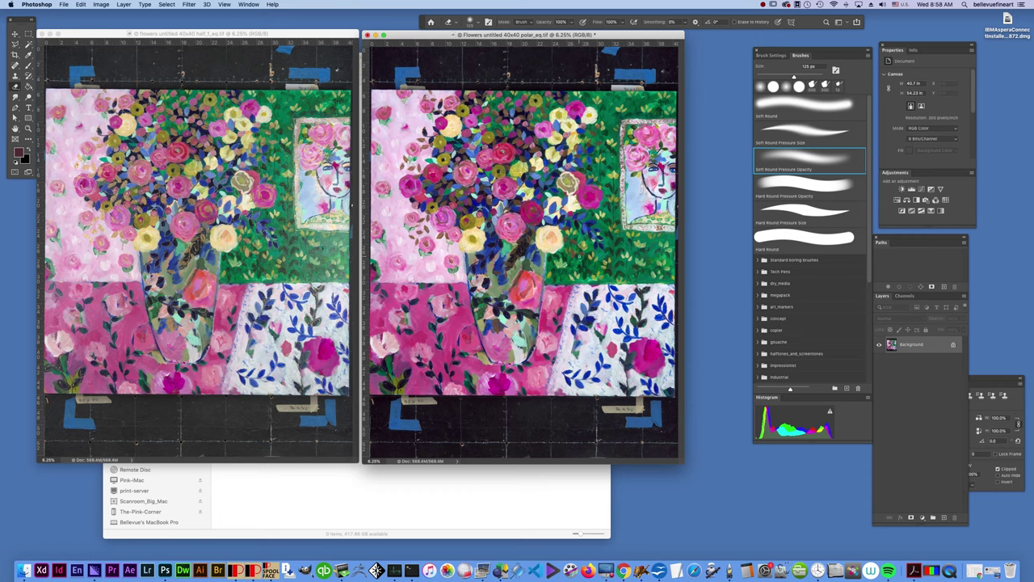
pyautogui.click(322, 35)
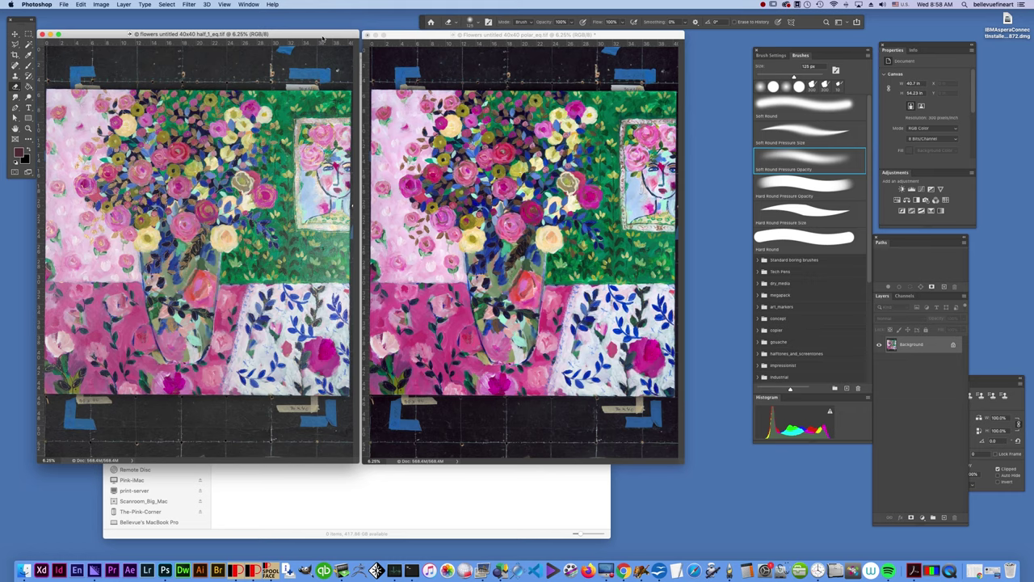
pyautogui.moveTo(463, 41); pyautogui.dragTo(466, 40)
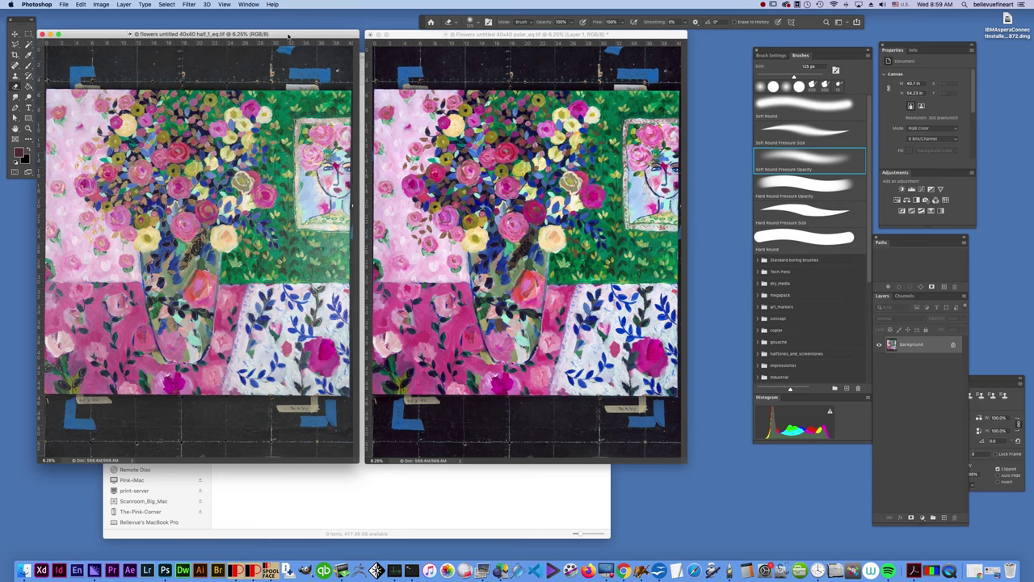
# Copy the half_1 scan into the polar document as an aligned layer and move it beneath Layer 1
pyautogui.press('v')
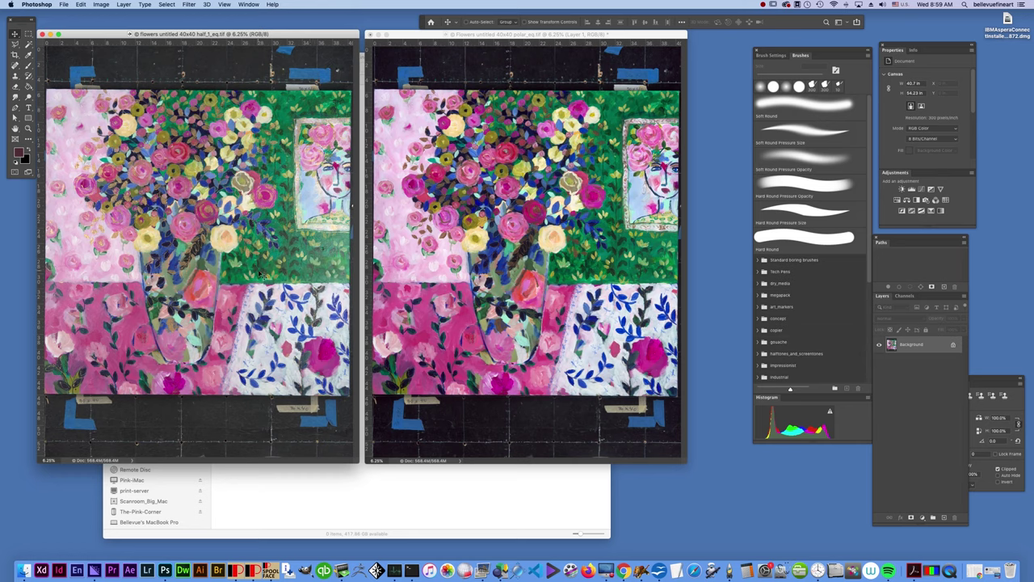
pyautogui.moveTo(261, 275); pyautogui.dragTo(473, 282)
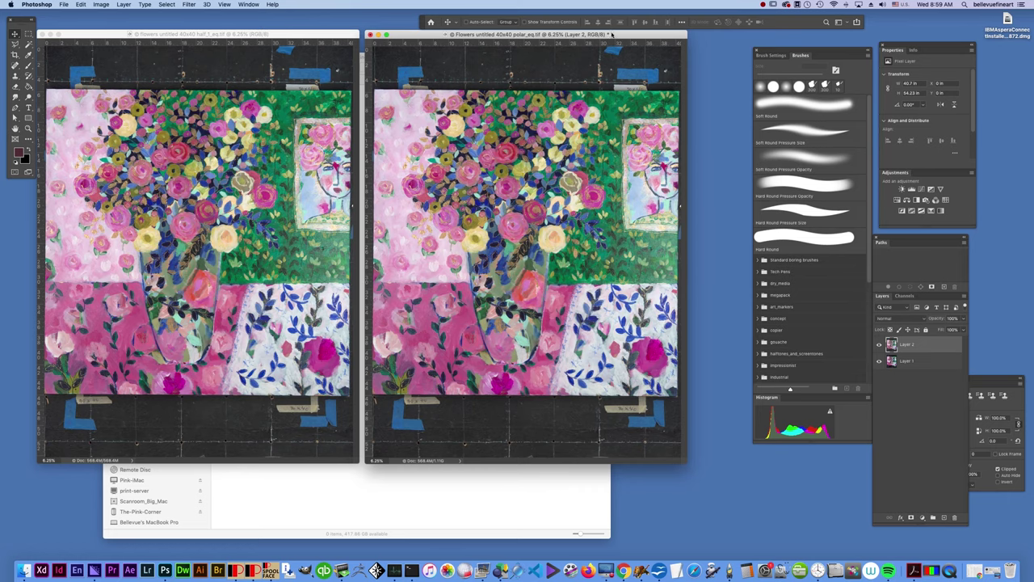
pyautogui.moveTo(611, 34); pyautogui.dragTo(614, 36)
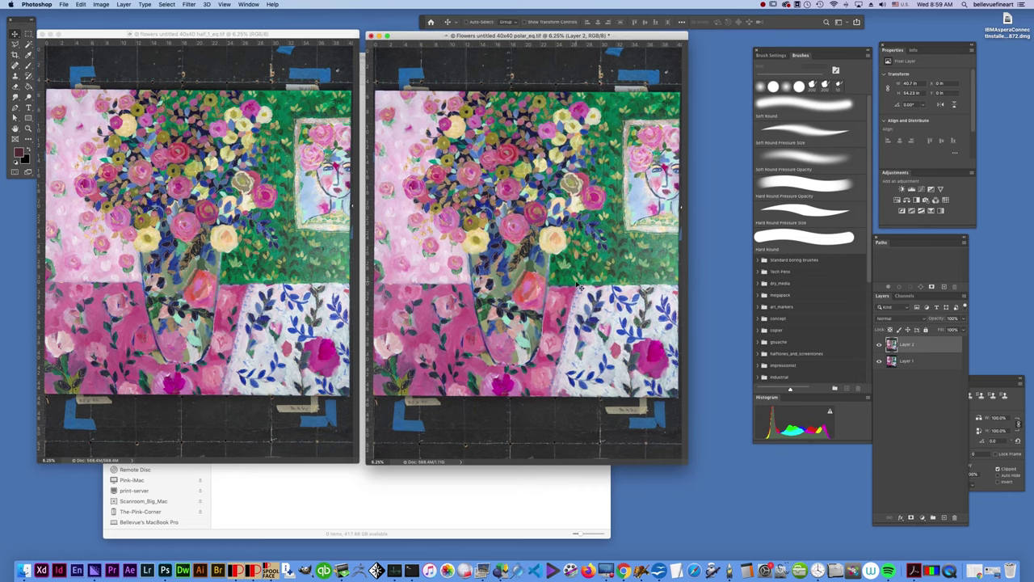
pyautogui.moveTo(687, 463); pyautogui.dragTo(702, 451)
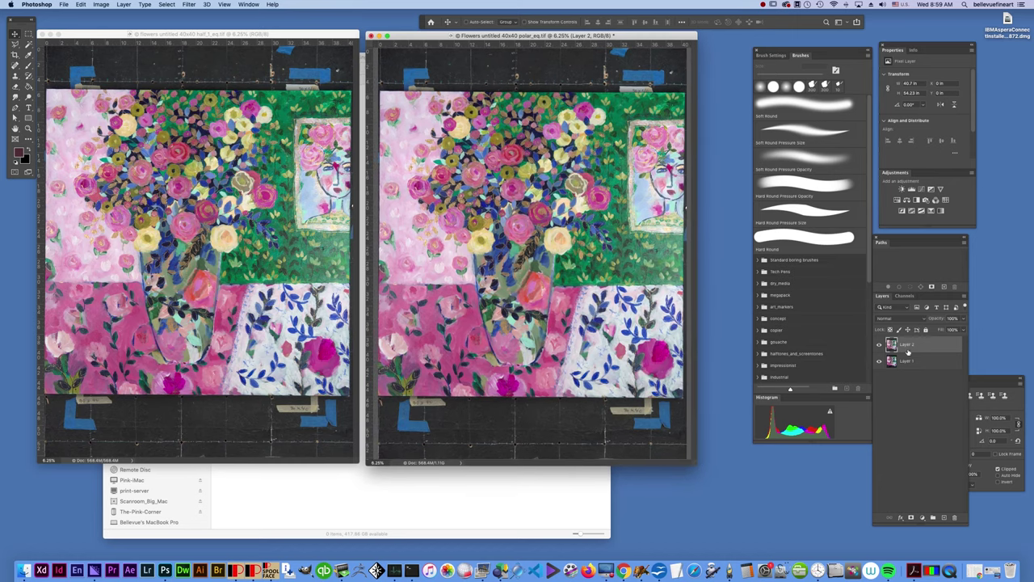
pyautogui.moveTo(915, 346); pyautogui.dragTo(907, 376)
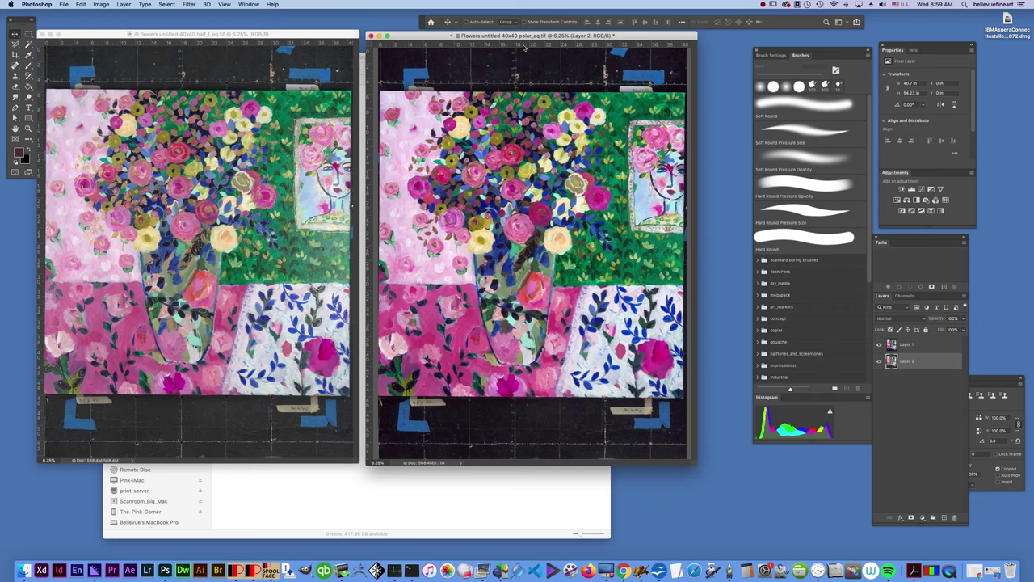
# Crop the polar document to the painting's edges, about 40 by 41 in, removing the dark easel and blue tape
pyautogui.press('c')
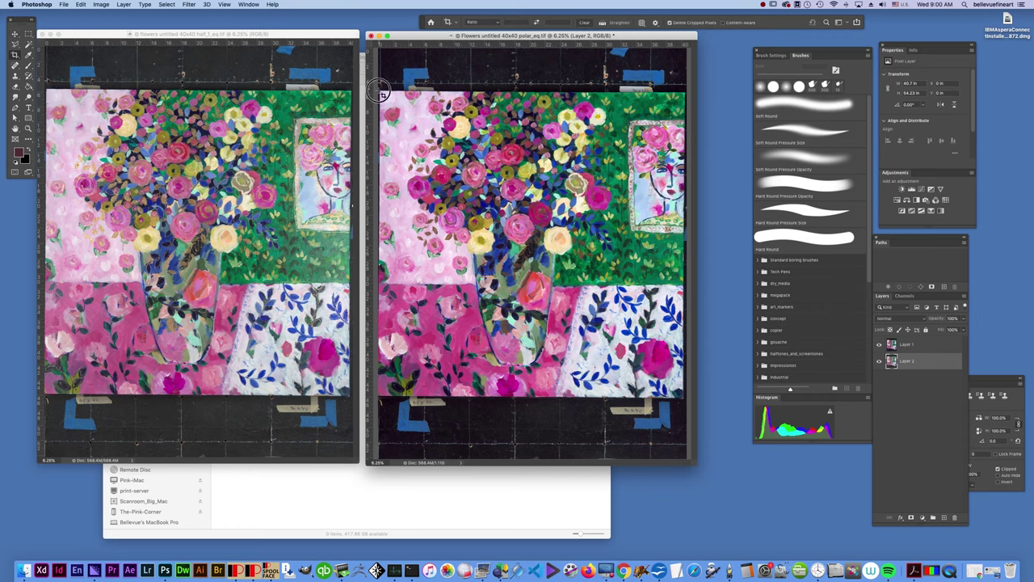
pyautogui.moveTo(379, 84)
pyautogui.mouseDown()
pyautogui.moveTo(473, 371)
pyautogui.moveTo(590, 410)
pyautogui.moveTo(679, 401)
pyautogui.mouseUp()
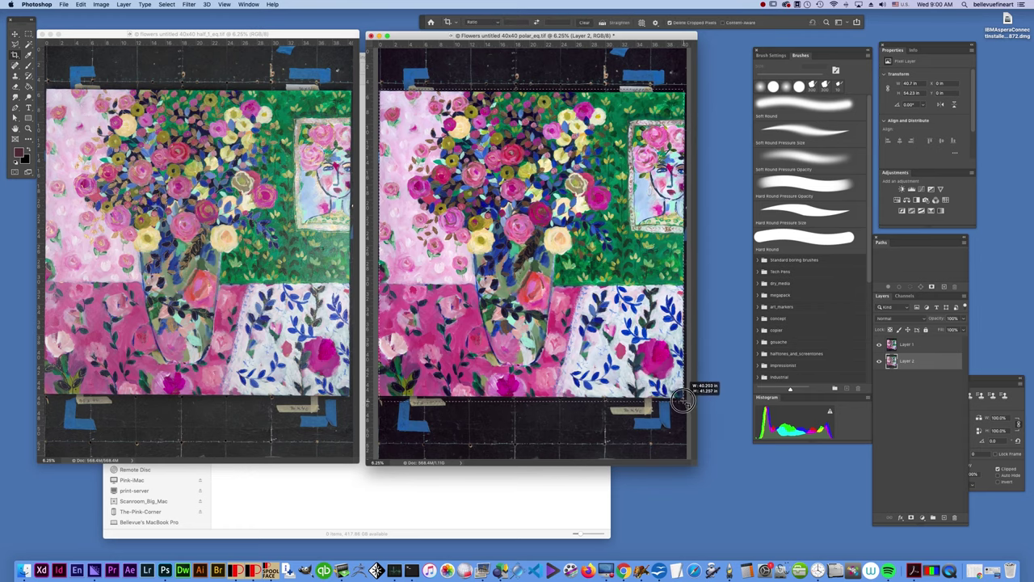
pyautogui.press('Return')
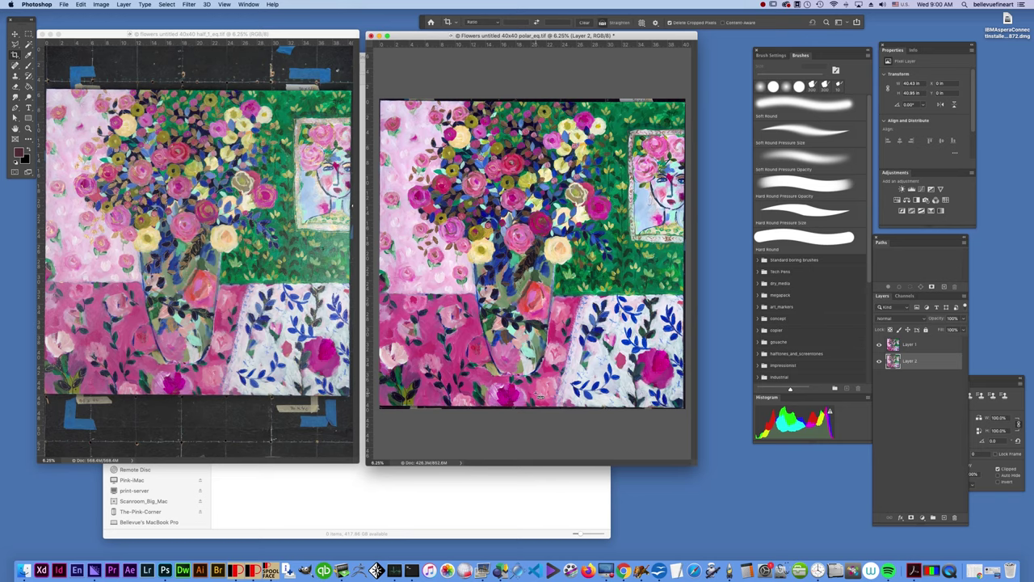
# Erase Layer 1 over the brown leaves between the roses on the pale pink background with a 125 px Soft Round Pressure Opacity eraser
pyautogui.press('super+equal')
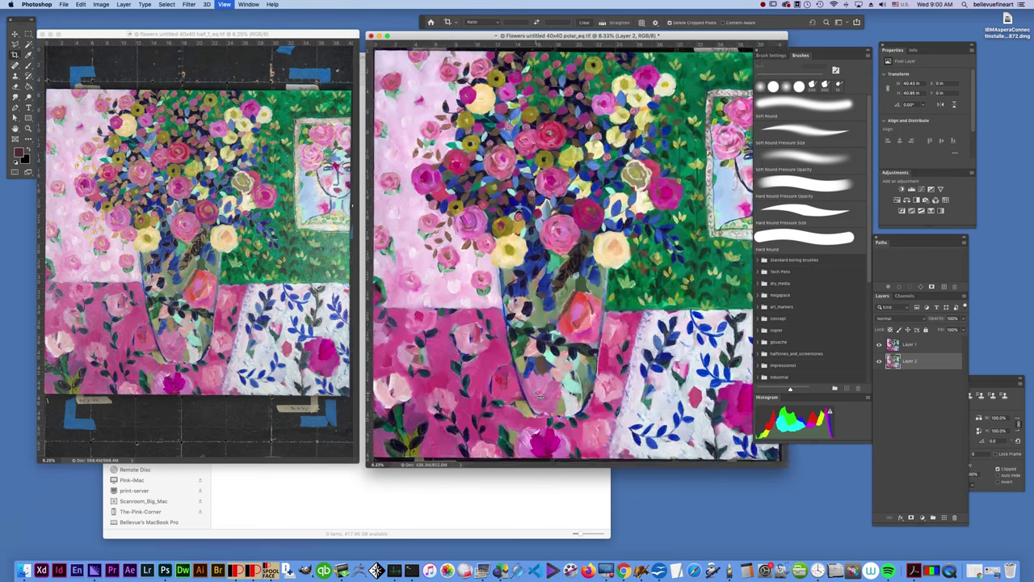
pyautogui.press('super+equal')
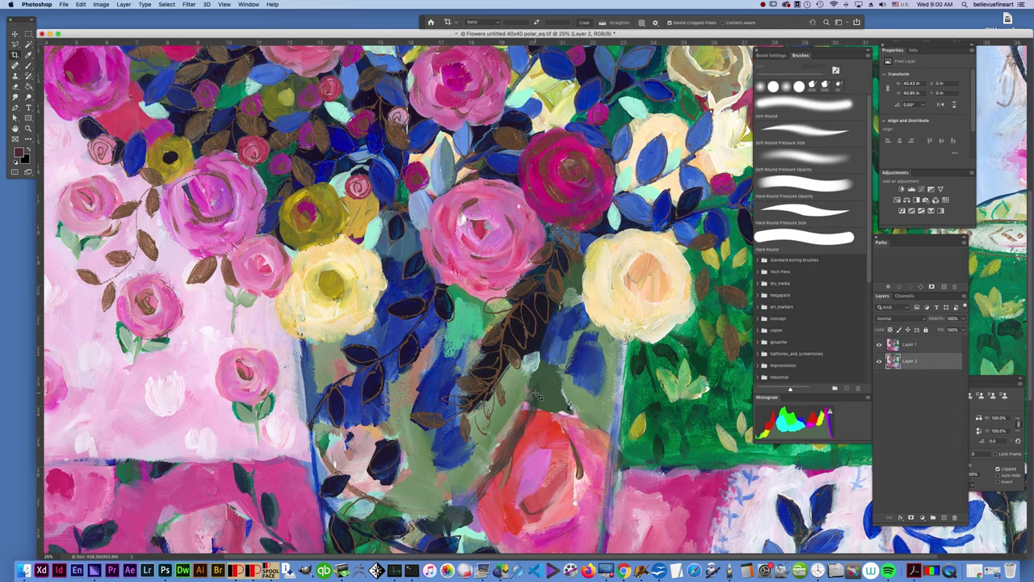
pyautogui.press('b')
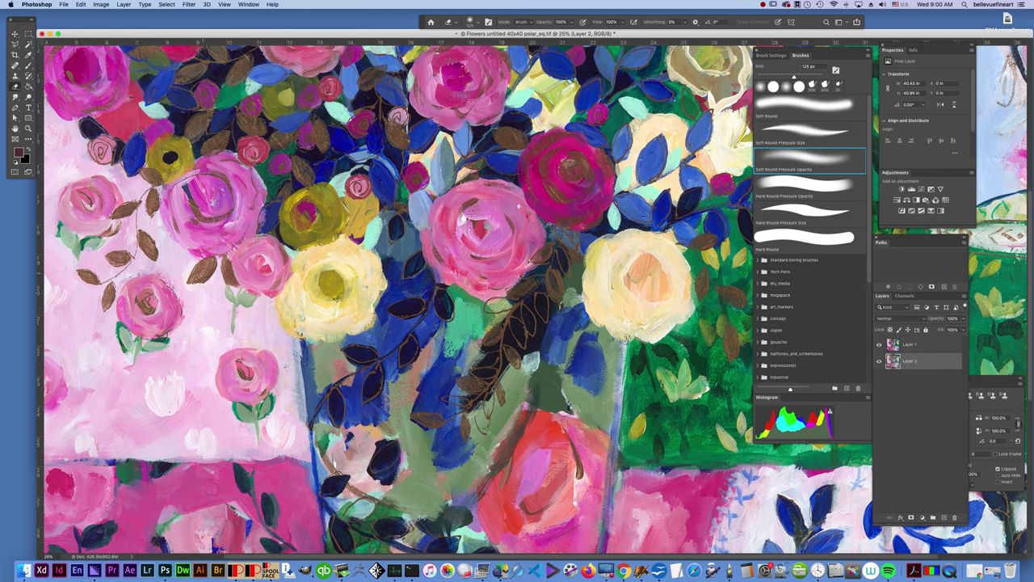
pyautogui.click(916, 346)
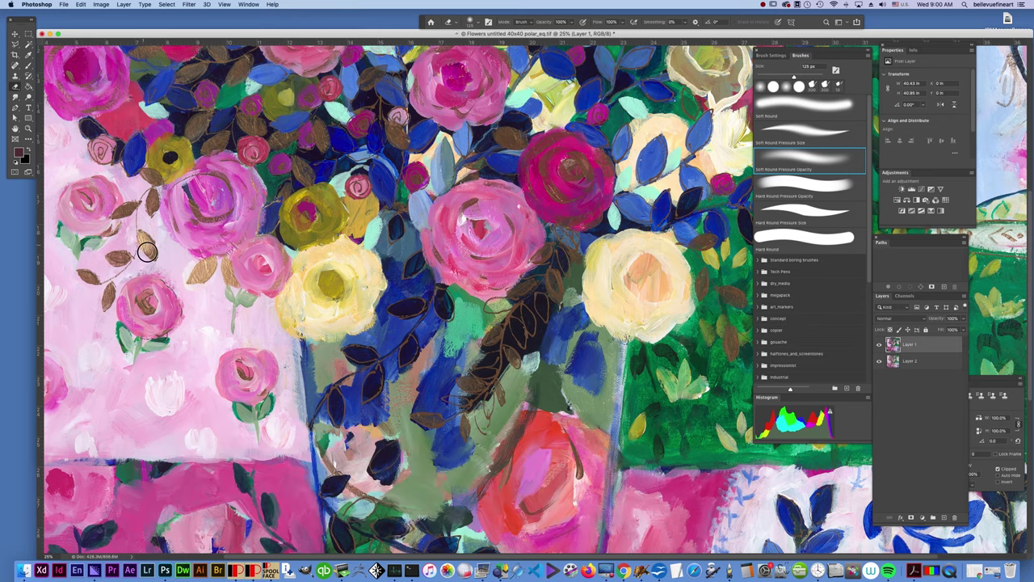
pyautogui.moveTo(140, 232)
pyautogui.mouseDown()
pyautogui.moveTo(155, 260)
pyautogui.moveTo(110, 258)
pyautogui.moveTo(136, 251)
pyautogui.moveTo(139, 203)
pyautogui.moveTo(114, 216)
pyautogui.moveTo(141, 204)
pyautogui.moveTo(150, 212)
pyautogui.moveTo(152, 194)
pyautogui.moveTo(150, 213)
pyautogui.moveTo(160, 184)
pyautogui.mouseUp()
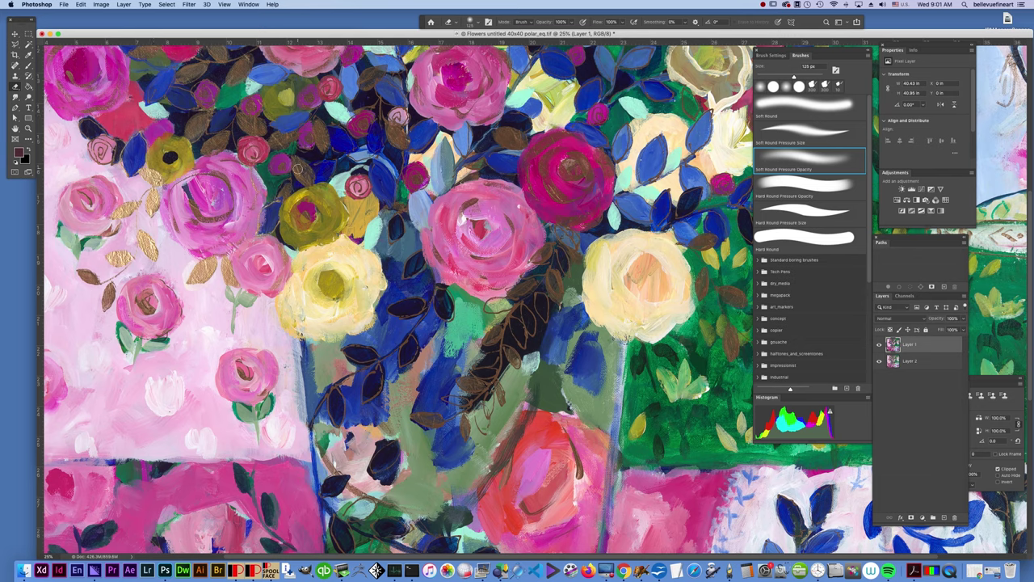
# Erase Layer 1 over the small brown leaves among the dark blooms and beside the lower pink rose, using a 70 px eraser
pyautogui.moveTo(299, 170)
pyautogui.mouseDown()
pyautogui.moveTo(311, 185)
pyautogui.moveTo(300, 167)
pyautogui.mouseUp()
pyautogui.moveTo(317, 129)
pyautogui.mouseDown()
pyautogui.moveTo(322, 150)
pyautogui.moveTo(317, 121)
pyautogui.moveTo(274, 142)
pyautogui.moveTo(293, 128)
pyautogui.mouseUp()
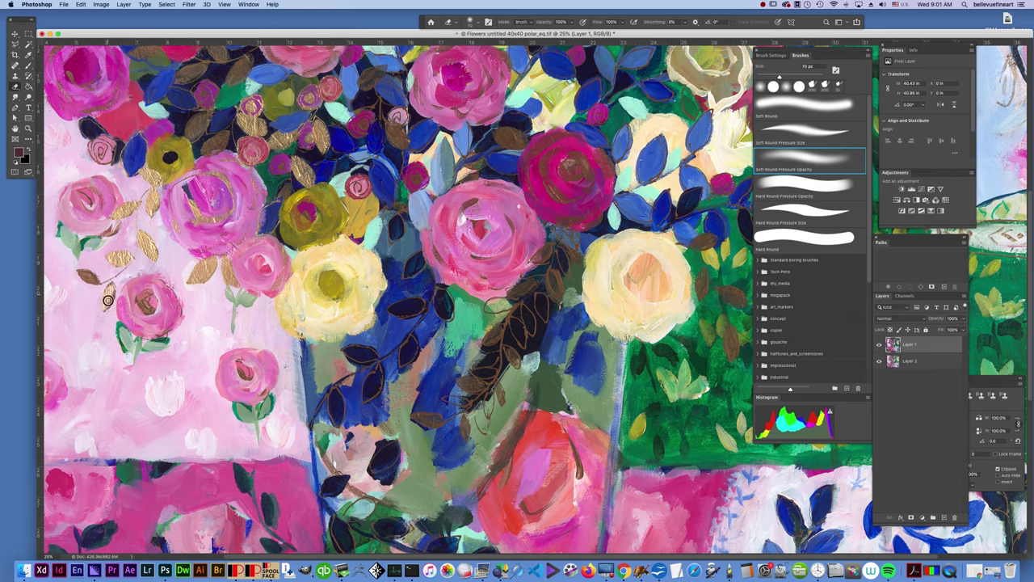
pyautogui.moveTo(77, 275); pyautogui.dragTo(112, 290)
# Erase Layer 1 along the vine and leaf outlines below the cream rose on the blue vase with a 30 px eraser
pyautogui.press('super+plus')
pyautogui.press('super+plus')
pyautogui.press('super+plus')
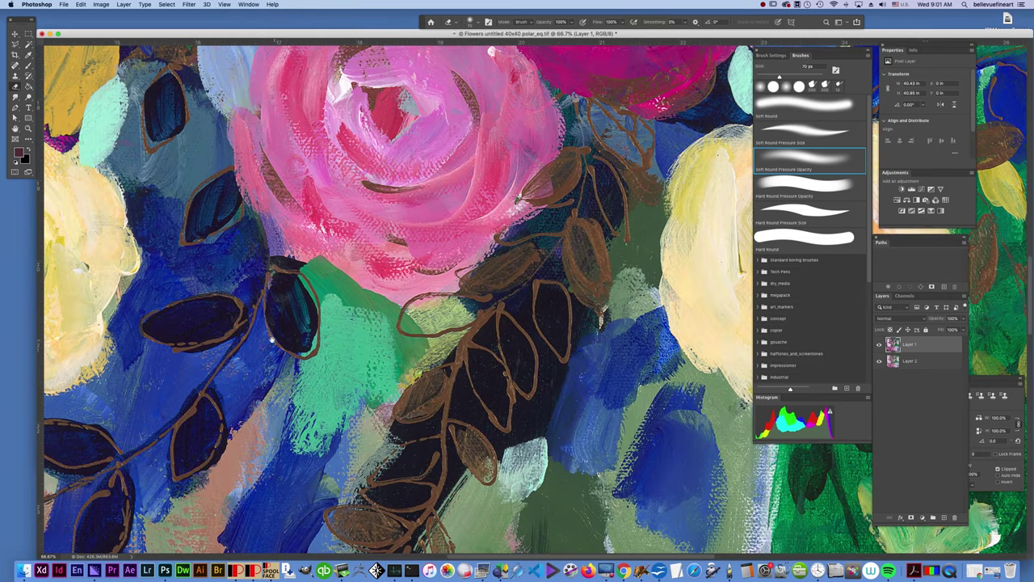
pyautogui.hscroll(-5, 283, 335)
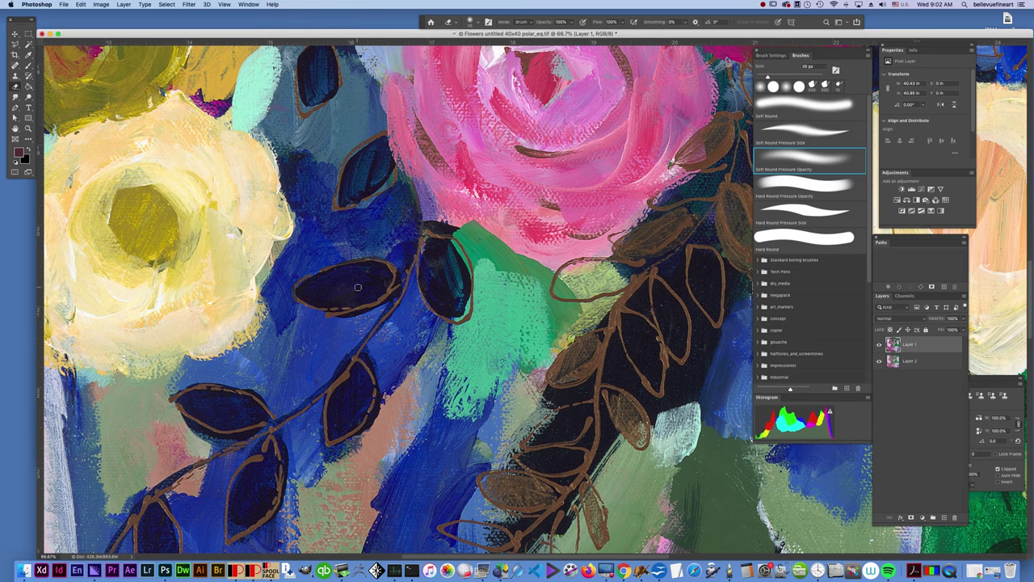
pyautogui.moveTo(327, 315)
pyautogui.mouseDown()
pyautogui.moveTo(394, 290)
pyautogui.moveTo(394, 273)
pyautogui.moveTo(350, 260)
pyautogui.moveTo(294, 284)
pyautogui.moveTo(324, 309)
pyautogui.moveTo(384, 304)
pyautogui.moveTo(335, 317)
pyautogui.moveTo(397, 287)
pyautogui.moveTo(417, 259)
pyautogui.moveTo(326, 404)
pyautogui.moveTo(328, 445)
pyautogui.moveTo(364, 418)
pyautogui.moveTo(356, 344)
pyautogui.mouseUp()
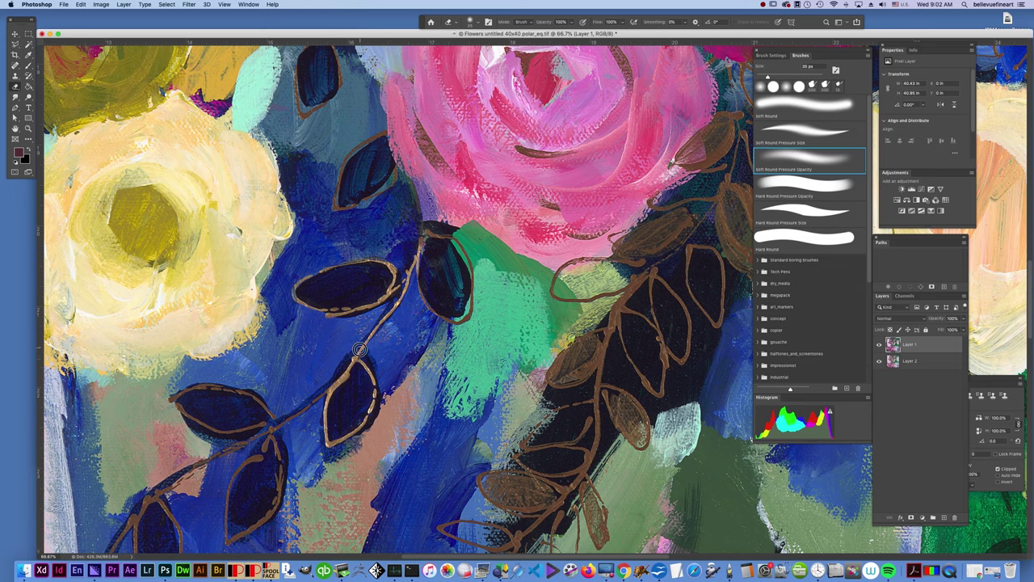
pyautogui.moveTo(332, 381)
pyautogui.mouseDown()
pyautogui.moveTo(308, 408)
pyautogui.moveTo(150, 496)
pyautogui.moveTo(275, 427)
pyautogui.moveTo(204, 432)
pyautogui.moveTo(175, 401)
pyautogui.moveTo(191, 389)
pyautogui.moveTo(235, 386)
pyautogui.moveTo(273, 417)
pyautogui.moveTo(281, 485)
pyautogui.moveTo(272, 521)
pyautogui.moveTo(228, 544)
pyautogui.moveTo(231, 481)
pyautogui.moveTo(266, 443)
pyautogui.mouseUp()
pyautogui.moveTo(417, 243)
pyautogui.mouseDown()
pyautogui.moveTo(434, 228)
pyautogui.moveTo(457, 242)
pyautogui.moveTo(473, 278)
pyautogui.moveTo(462, 321)
pyautogui.moveTo(420, 286)
pyautogui.moveTo(416, 268)
pyautogui.mouseUp()
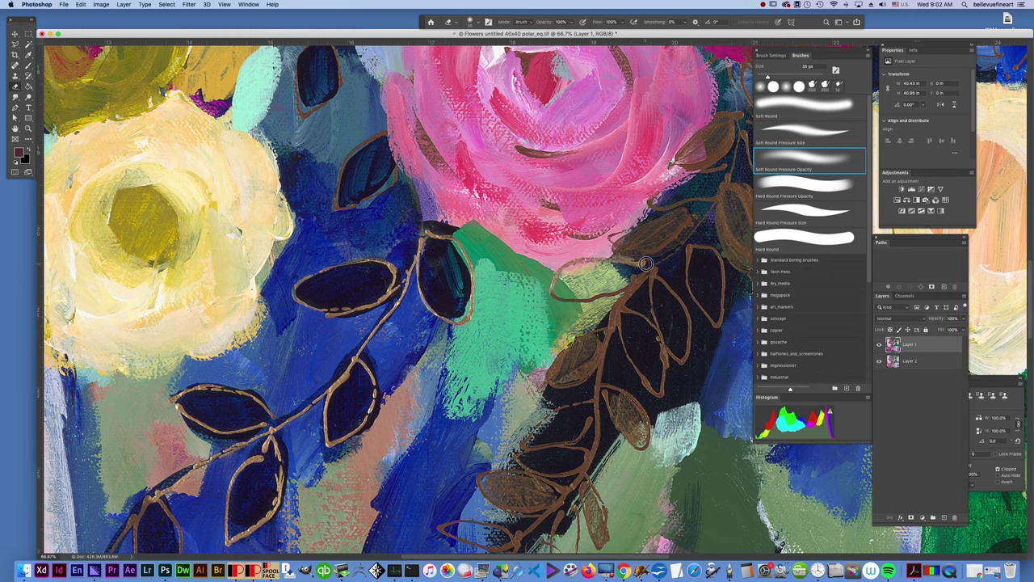
# Erase Layer 1 over the stem and upper leaves of the dark branch below the large pink rose, undoing one stray stroke
pyautogui.moveTo(556, 273)
pyautogui.mouseDown()
pyautogui.moveTo(554, 298)
pyautogui.moveTo(599, 295)
pyautogui.moveTo(643, 275)
pyautogui.moveTo(615, 308)
pyautogui.moveTo(649, 273)
pyautogui.moveTo(610, 321)
pyautogui.moveTo(635, 314)
pyautogui.mouseUp()
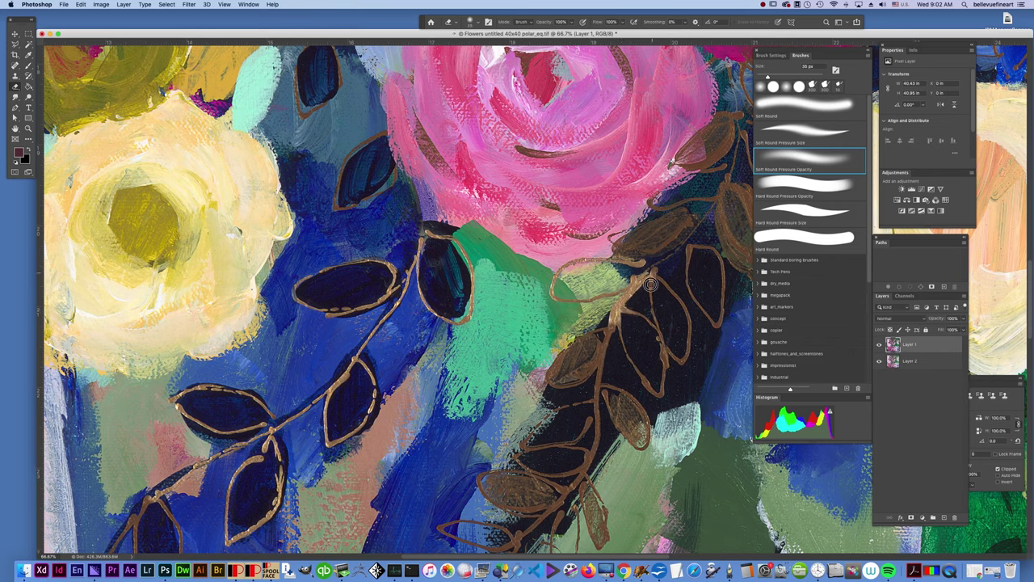
pyautogui.moveTo(617, 399)
pyautogui.mouseDown()
pyautogui.moveTo(607, 395)
pyautogui.moveTo(620, 420)
pyautogui.moveTo(606, 388)
pyautogui.moveTo(620, 428)
pyautogui.mouseUp()
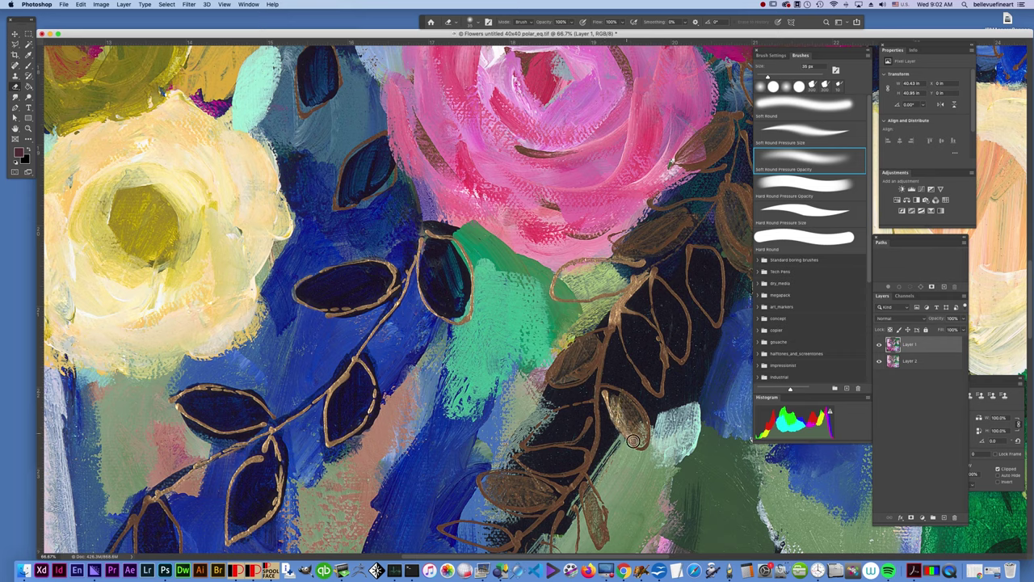
pyautogui.moveTo(647, 429)
pyautogui.mouseDown()
pyautogui.moveTo(606, 391)
pyautogui.moveTo(618, 393)
pyautogui.moveTo(639, 434)
pyautogui.moveTo(612, 397)
pyautogui.mouseUp()
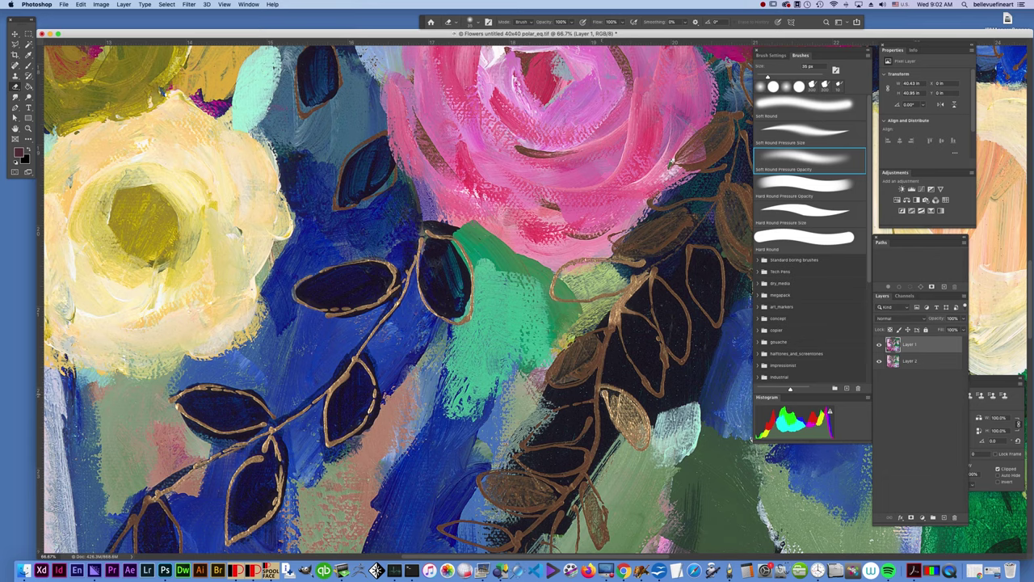
pyautogui.moveTo(598, 384)
pyautogui.mouseDown()
pyautogui.moveTo(611, 382)
pyautogui.moveTo(647, 409)
pyautogui.moveTo(645, 442)
pyautogui.mouseUp()
pyautogui.press('super+z')
pyautogui.moveTo(580, 353)
pyautogui.mouseDown()
pyautogui.moveTo(554, 366)
pyautogui.moveTo(558, 358)
pyautogui.moveTo(570, 370)
pyautogui.moveTo(548, 376)
pyautogui.moveTo(568, 375)
pyautogui.moveTo(542, 387)
pyautogui.moveTo(584, 366)
pyautogui.moveTo(557, 382)
pyautogui.moveTo(581, 379)
pyautogui.moveTo(576, 355)
pyautogui.moveTo(589, 335)
pyautogui.moveTo(577, 340)
pyautogui.moveTo(606, 328)
pyautogui.moveTo(596, 445)
pyautogui.moveTo(556, 482)
pyautogui.mouseUp()
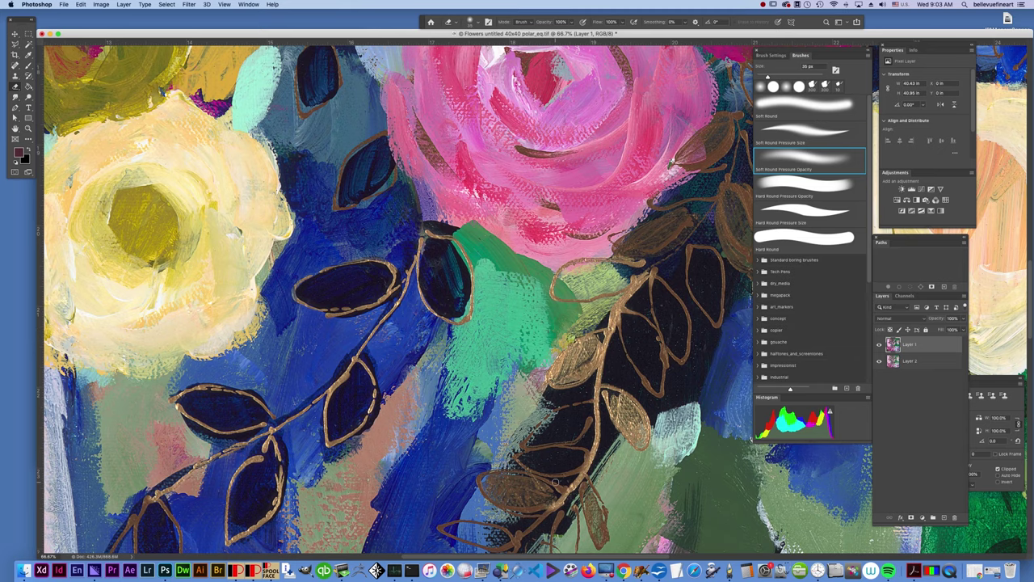
# Erase Layer 1 over the dark branch's lower filled leaves and the outlined leaves along its stem
pyautogui.press('super+minus')
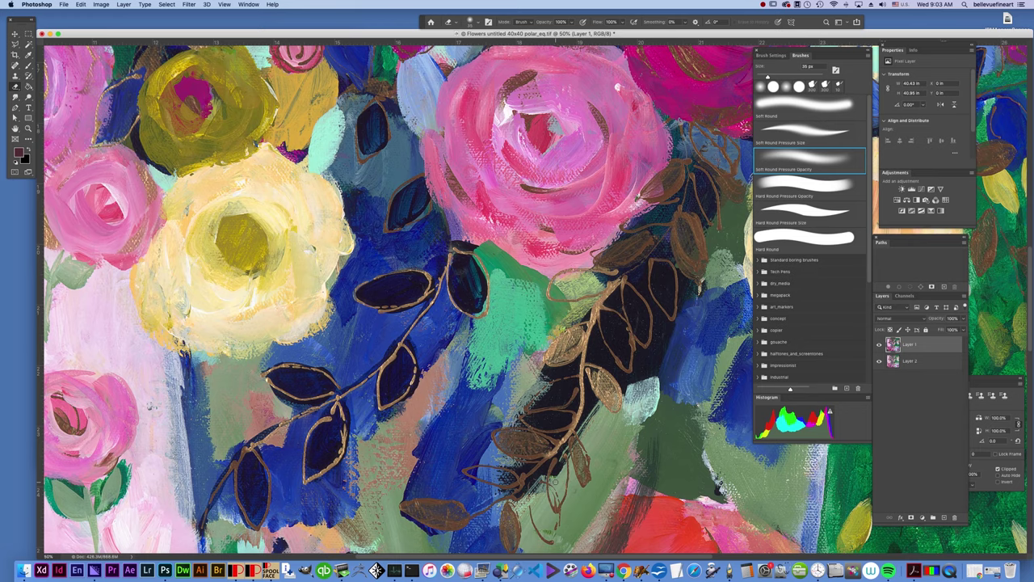
pyautogui.moveTo(553, 502); pyautogui.dragTo(521, 323)
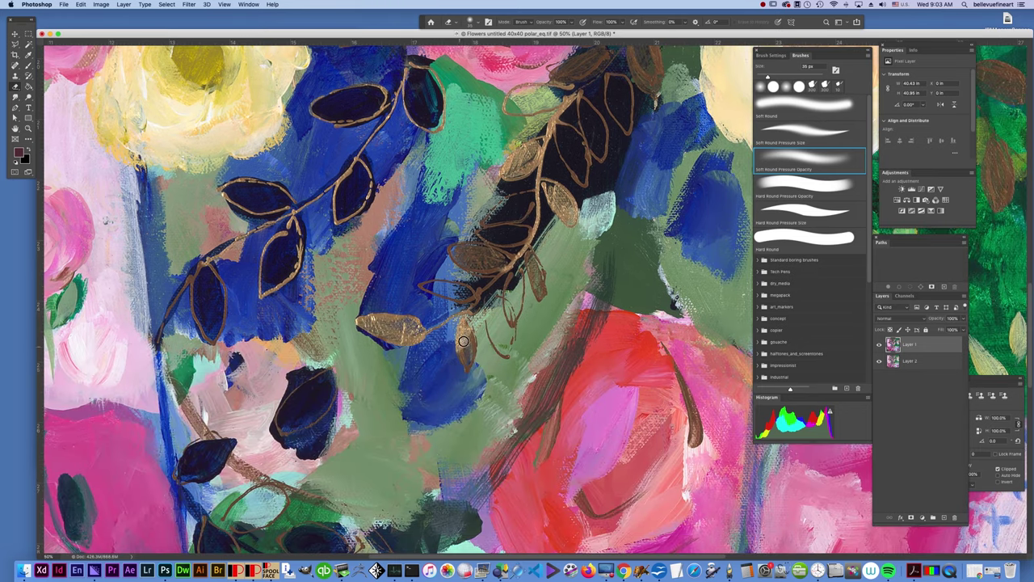
pyautogui.moveTo(466, 345)
pyautogui.mouseDown()
pyautogui.moveTo(467, 370)
pyautogui.moveTo(478, 292)
pyautogui.moveTo(514, 258)
pyautogui.moveTo(461, 302)
pyautogui.moveTo(419, 284)
pyautogui.moveTo(451, 280)
pyautogui.moveTo(477, 295)
pyautogui.moveTo(495, 273)
pyautogui.moveTo(487, 265)
pyautogui.moveTo(481, 273)
pyautogui.moveTo(505, 267)
pyautogui.moveTo(481, 274)
pyautogui.moveTo(453, 247)
pyautogui.moveTo(478, 246)
pyautogui.moveTo(478, 266)
pyautogui.moveTo(462, 255)
pyautogui.moveTo(459, 263)
pyautogui.moveTo(512, 257)
pyautogui.moveTo(477, 236)
pyautogui.moveTo(504, 247)
pyautogui.moveTo(532, 236)
pyautogui.moveTo(527, 227)
pyautogui.moveTo(481, 226)
pyautogui.moveTo(534, 200)
pyautogui.mouseUp()
pyautogui.moveTo(482, 222)
pyautogui.mouseDown()
pyautogui.moveTo(517, 196)
pyautogui.moveTo(527, 153)
pyautogui.moveTo(557, 145)
pyautogui.moveTo(588, 191)
pyautogui.mouseUp()
pyautogui.moveTo(559, 123)
pyautogui.mouseDown()
pyautogui.moveTo(583, 143)
pyautogui.moveTo(587, 180)
pyautogui.mouseUp()
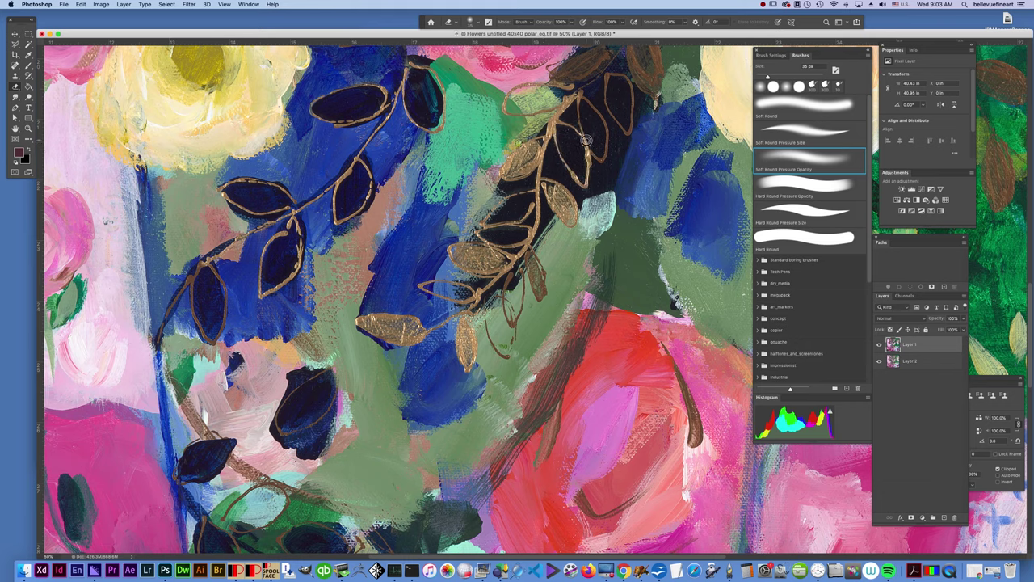
pyautogui.moveTo(586, 140)
pyautogui.mouseDown()
pyautogui.moveTo(579, 92)
pyautogui.moveTo(606, 139)
pyautogui.moveTo(598, 154)
pyautogui.mouseUp()
pyautogui.moveTo(609, 69)
pyautogui.mouseDown()
pyautogui.moveTo(627, 132)
pyautogui.moveTo(629, 76)
pyautogui.moveTo(588, 63)
pyautogui.moveTo(550, 69)
pyautogui.moveTo(584, 62)
pyautogui.moveTo(570, 82)
pyautogui.moveTo(595, 67)
pyautogui.moveTo(548, 78)
pyautogui.moveTo(580, 91)
pyautogui.moveTo(547, 188)
pyautogui.moveTo(582, 135)
pyautogui.mouseUp()
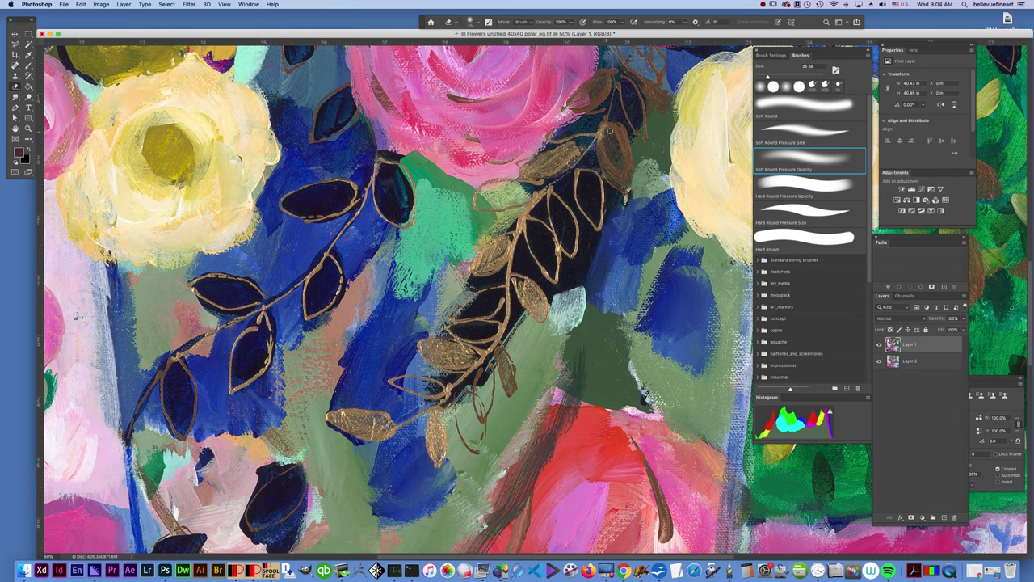
# Erase Layer 1 over the filled leaves and outlines at the dark branch's tip, between the pink and cream roses
pyautogui.moveTo(606, 136)
pyautogui.mouseDown()
pyautogui.moveTo(606, 166)
pyautogui.moveTo(621, 174)
pyautogui.moveTo(599, 149)
pyautogui.moveTo(601, 166)
pyautogui.moveTo(627, 194)
pyautogui.moveTo(623, 145)
pyautogui.moveTo(610, 129)
pyautogui.moveTo(609, 154)
pyautogui.moveTo(618, 130)
pyautogui.mouseUp()
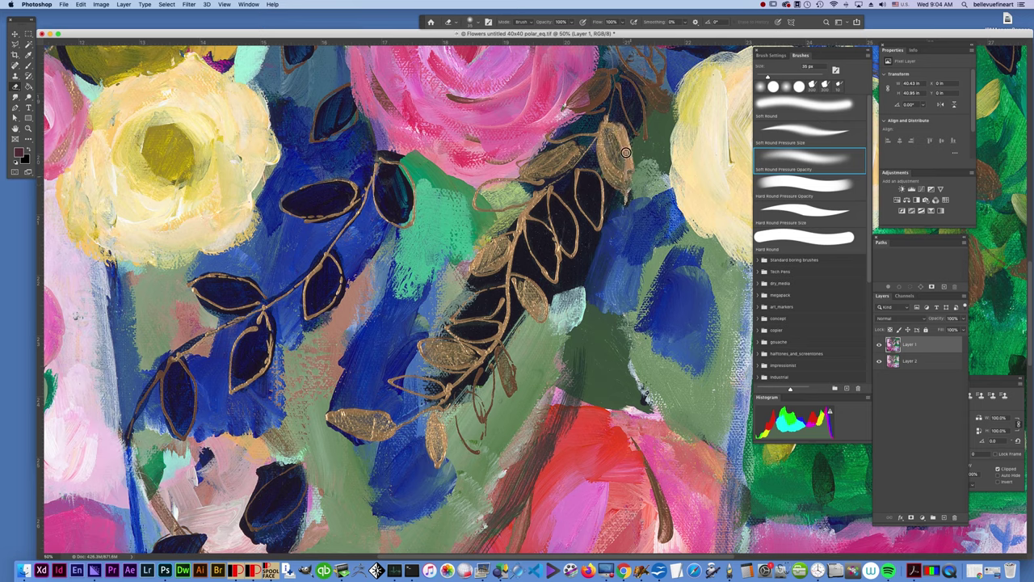
pyautogui.moveTo(646, 139)
pyautogui.mouseDown()
pyautogui.moveTo(646, 116)
pyautogui.moveTo(619, 76)
pyautogui.moveTo(628, 122)
pyautogui.mouseUp()
pyautogui.moveTo(605, 71)
pyautogui.mouseDown()
pyautogui.moveTo(599, 110)
pyautogui.moveTo(592, 86)
pyautogui.moveTo(579, 90)
pyautogui.moveTo(608, 82)
pyautogui.moveTo(588, 109)
pyautogui.moveTo(606, 94)
pyautogui.moveTo(601, 71)
pyautogui.moveTo(611, 74)
pyautogui.moveTo(603, 97)
pyautogui.moveTo(566, 109)
pyautogui.mouseUp()
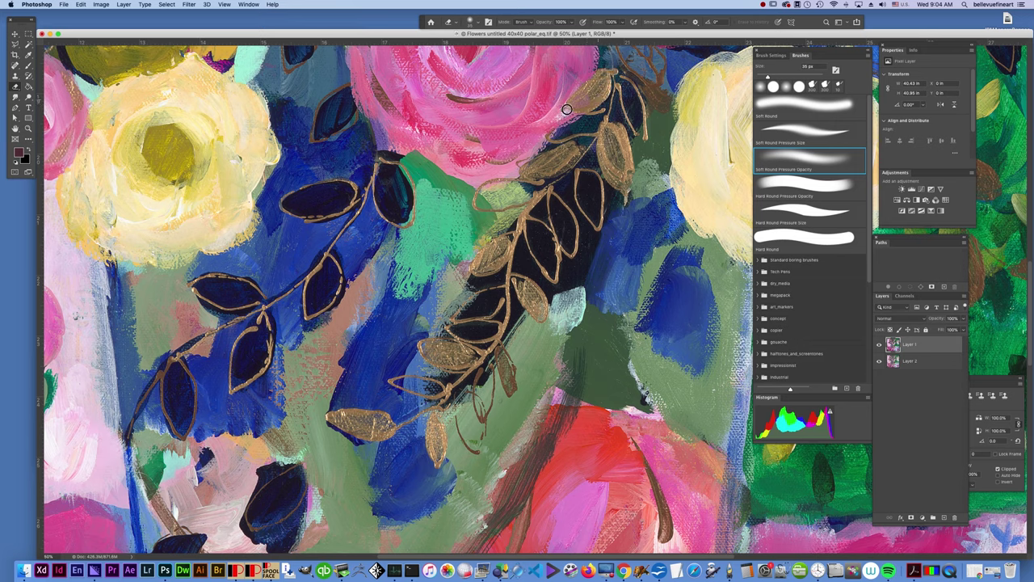
pyautogui.moveTo(629, 81); pyautogui.dragTo(644, 117)
# Erase Layer 1 along the brown stem in the vase's pale pink patch and the leaf outlines on the green area below it
pyautogui.scroll(-5, 396, 473)
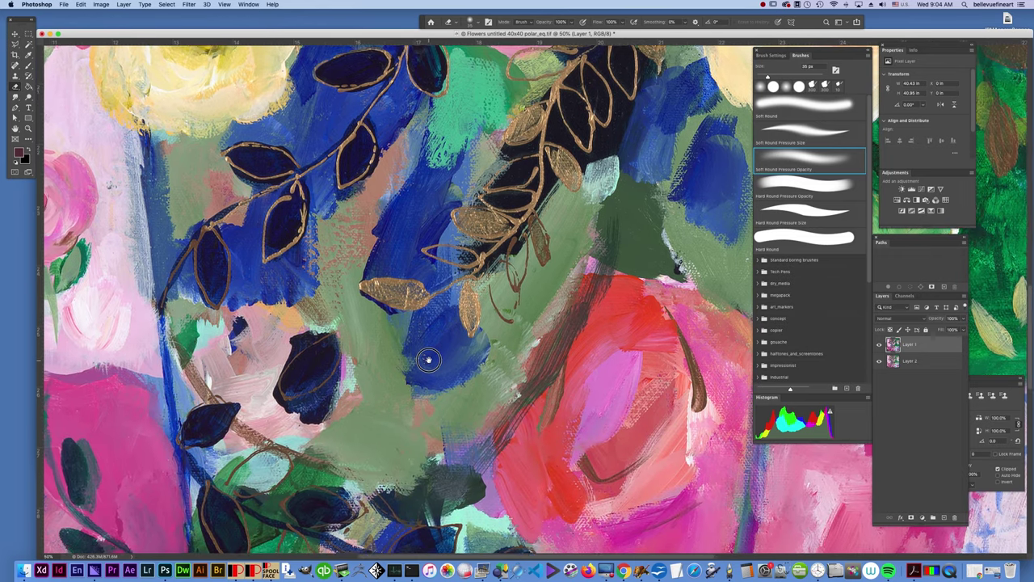
pyautogui.moveTo(429, 360); pyautogui.dragTo(429, 355)
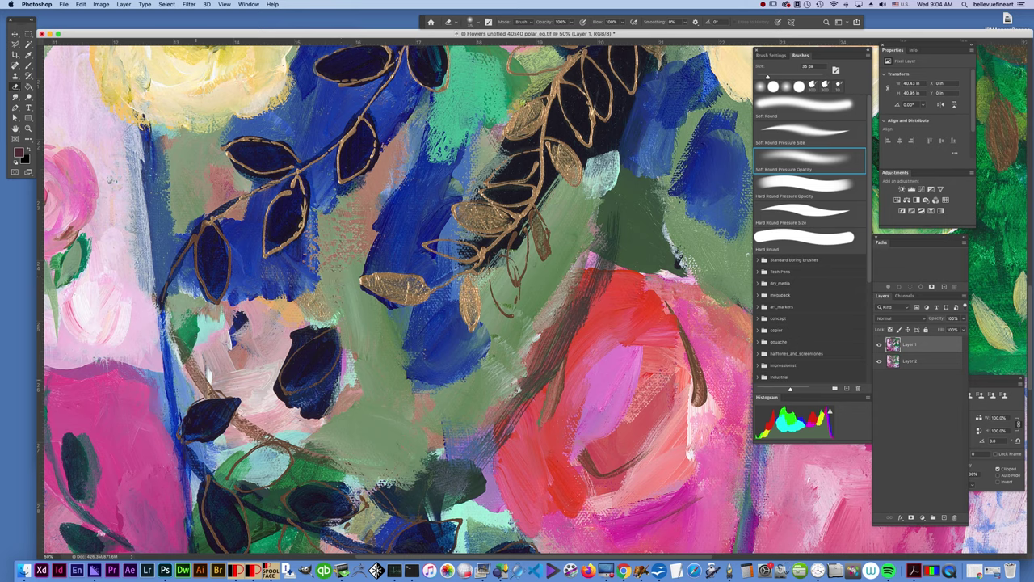
pyautogui.moveTo(187, 364)
pyautogui.mouseDown()
pyautogui.moveTo(168, 324)
pyautogui.moveTo(223, 406)
pyautogui.moveTo(202, 395)
pyautogui.moveTo(177, 439)
pyautogui.moveTo(195, 442)
pyautogui.moveTo(240, 417)
pyautogui.moveTo(257, 440)
pyautogui.mouseUp()
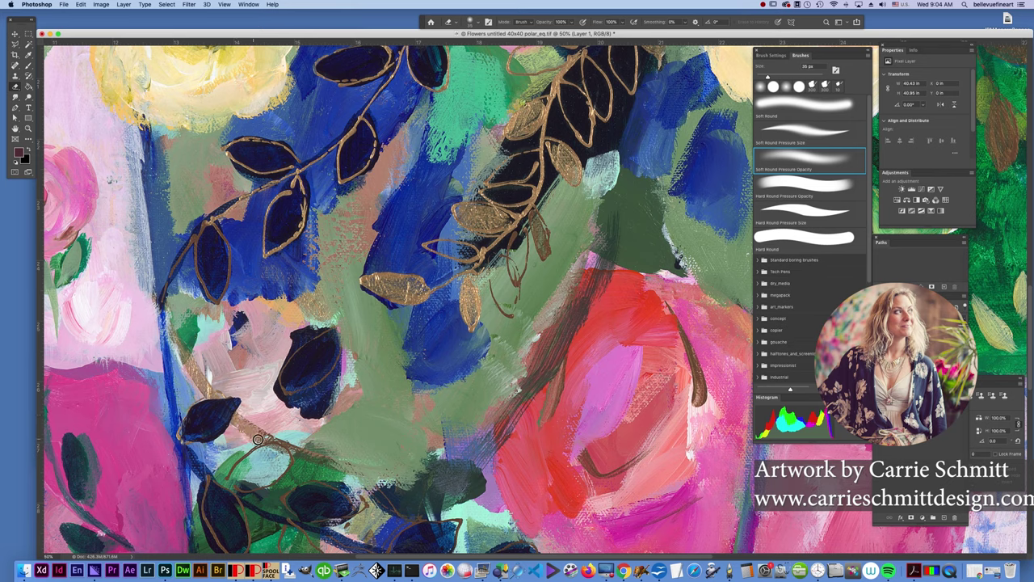
pyautogui.moveTo(231, 475)
pyautogui.mouseDown()
pyautogui.moveTo(277, 442)
pyautogui.moveTo(239, 415)
pyautogui.moveTo(284, 435)
pyautogui.moveTo(288, 456)
pyautogui.moveTo(282, 477)
pyautogui.moveTo(236, 487)
pyautogui.moveTo(242, 492)
pyautogui.moveTo(277, 481)
pyautogui.moveTo(226, 478)
pyautogui.moveTo(278, 444)
pyautogui.moveTo(276, 466)
pyautogui.moveTo(289, 448)
pyautogui.moveTo(330, 460)
pyautogui.moveTo(299, 459)
pyautogui.moveTo(304, 441)
pyautogui.moveTo(331, 442)
pyautogui.moveTo(359, 471)
pyautogui.moveTo(302, 481)
pyautogui.moveTo(285, 498)
pyautogui.moveTo(331, 484)
pyautogui.mouseUp()
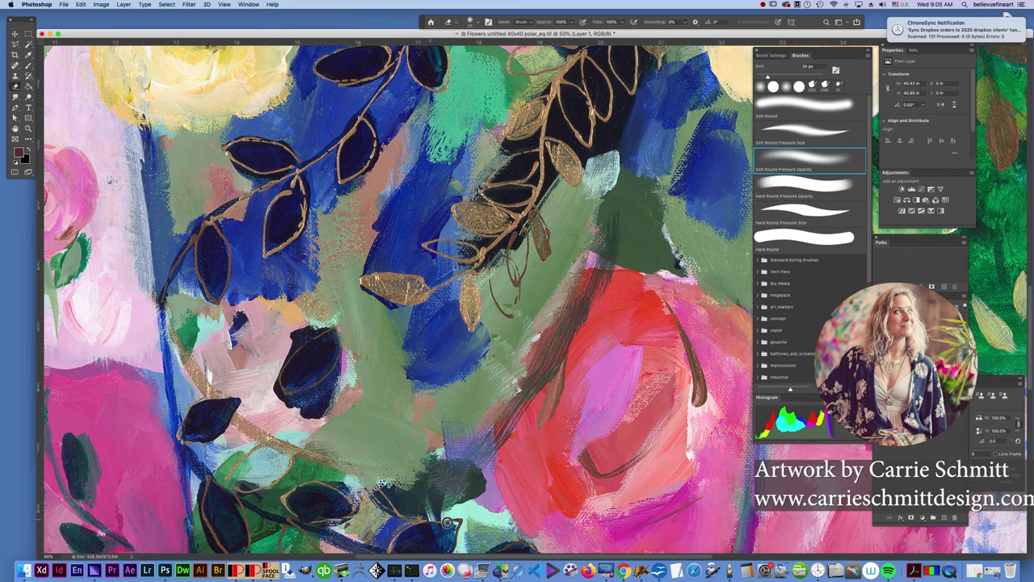
# Erase Layer 1 over the thin tendrils and the remaining brown leaf at the dark branch's lower end
pyautogui.scroll(-3, 533, 483)
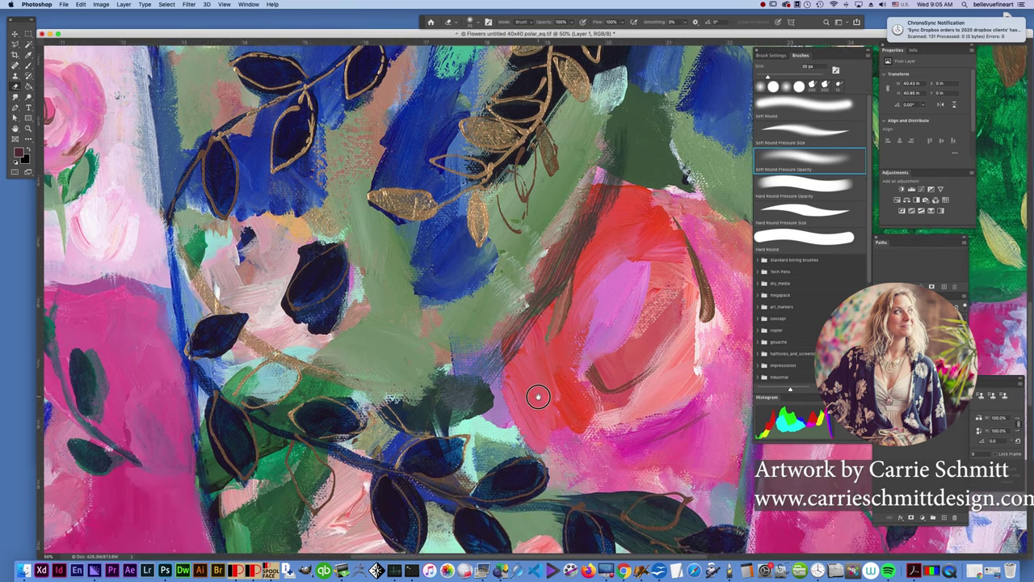
pyautogui.moveTo(497, 192)
pyautogui.mouseDown()
pyautogui.moveTo(526, 211)
pyautogui.moveTo(520, 148)
pyautogui.mouseUp()
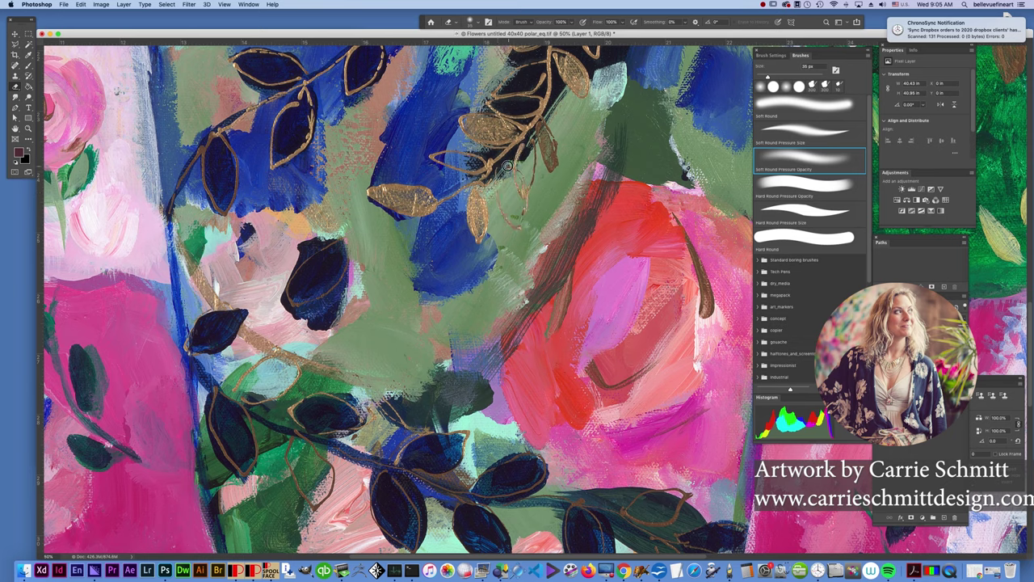
pyautogui.moveTo(519, 184)
pyautogui.mouseDown()
pyautogui.moveTo(539, 127)
pyautogui.moveTo(553, 168)
pyautogui.moveTo(557, 146)
pyautogui.moveTo(542, 122)
pyautogui.moveTo(544, 155)
pyautogui.mouseUp()
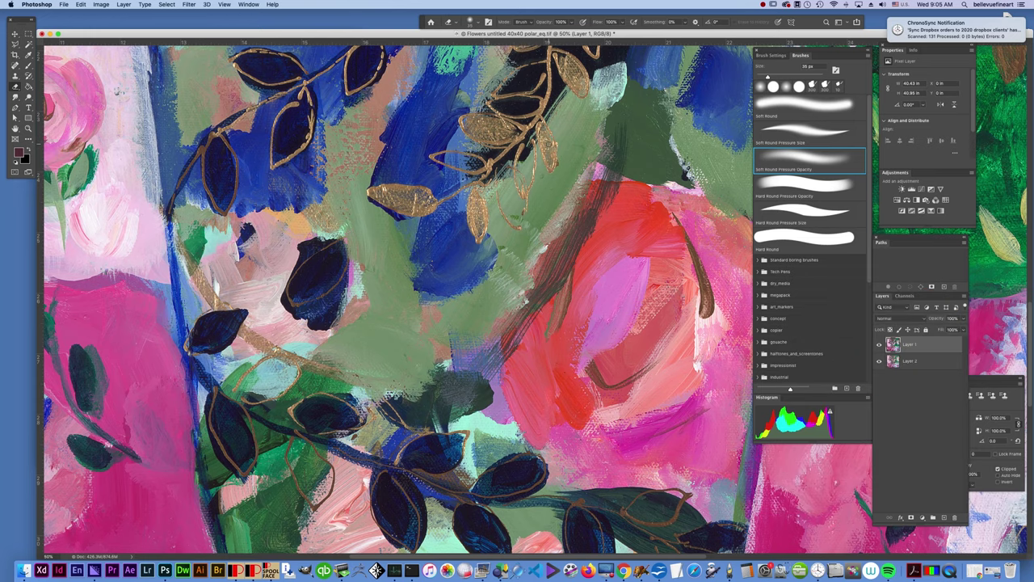
# Review the erased metallic areas against the whole painting, and bring the Gold Editing Video folder forward in Finder
pyautogui.press('super+minus')
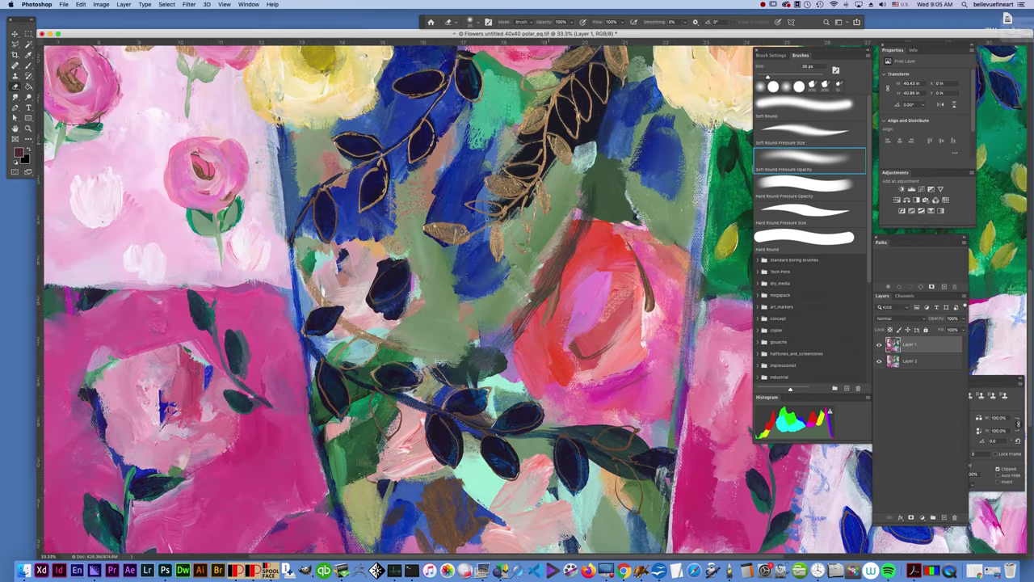
pyautogui.moveTo(597, 254); pyautogui.dragTo(367, 348)
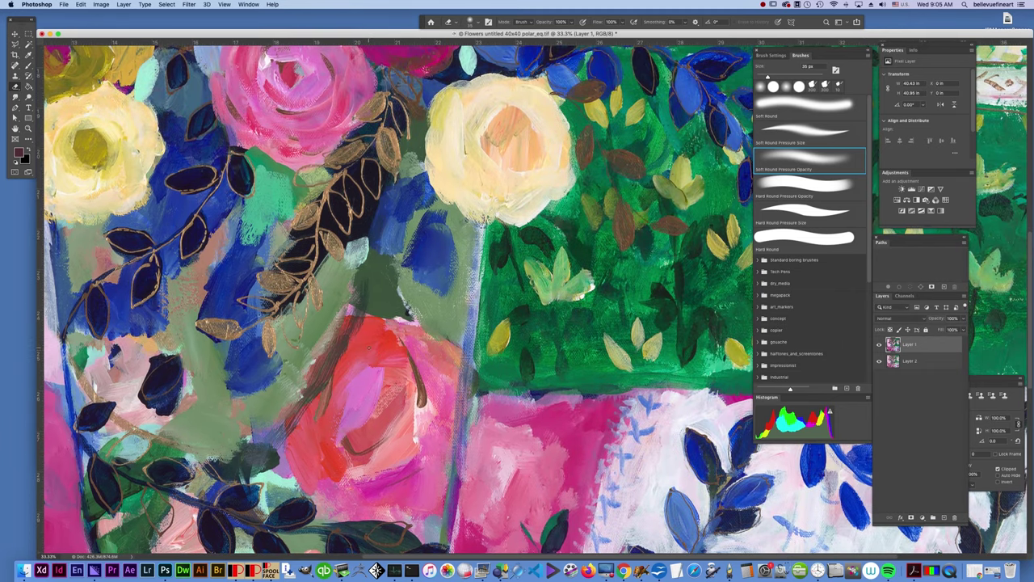
pyautogui.press('super+minus')
pyautogui.press('super+minus')
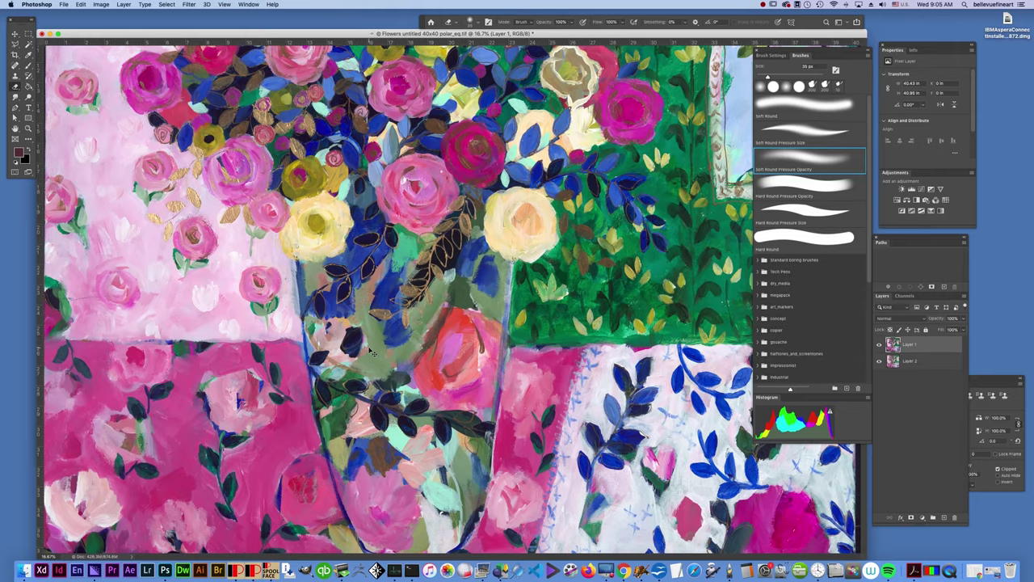
pyautogui.press('super+minus')
pyautogui.press('super+minus')
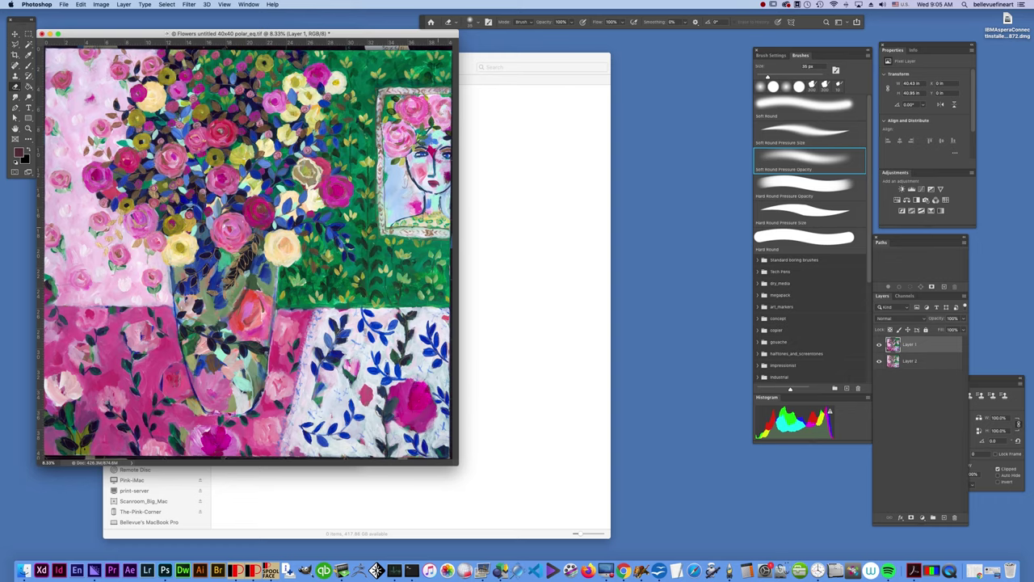
pyautogui.click(510, 102)
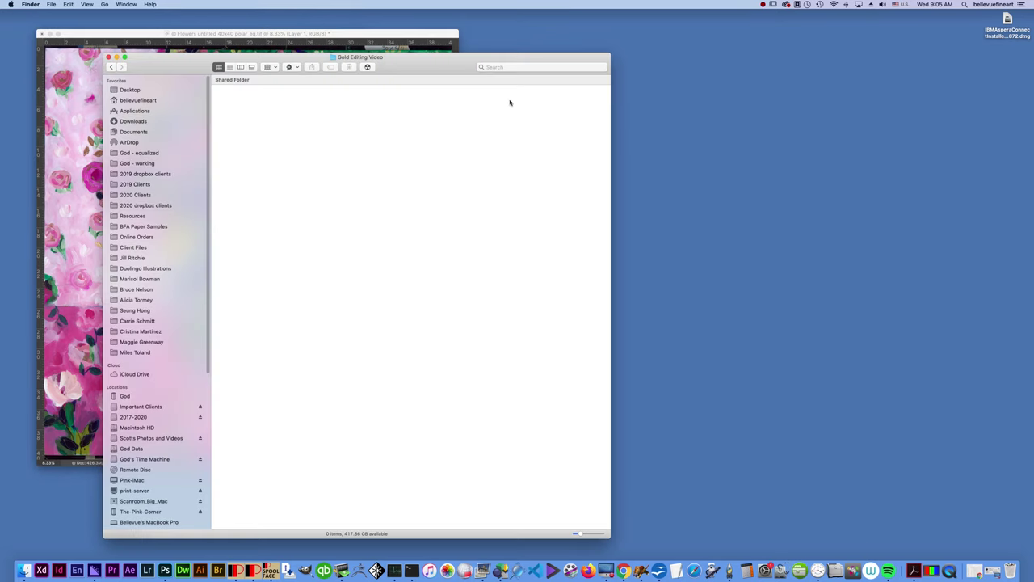
# Open Flowers untitled 40x40.tif from the Gold Editing Video folder and enlarge its document window to fit the whole painting
pyautogui.moveTo(311, 51); pyautogui.dragTo(386, 61)
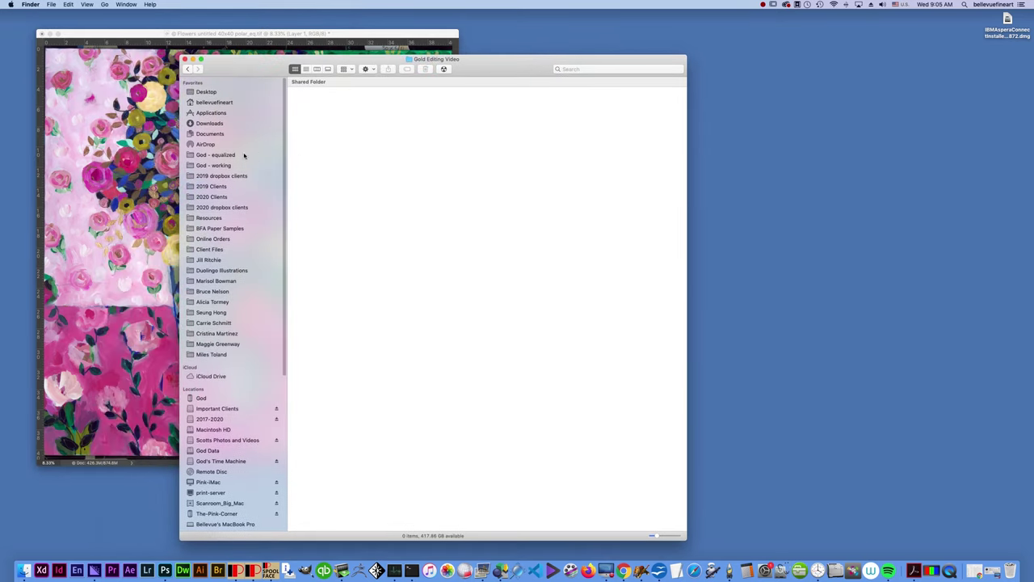
pyautogui.doubleClick(312, 106)
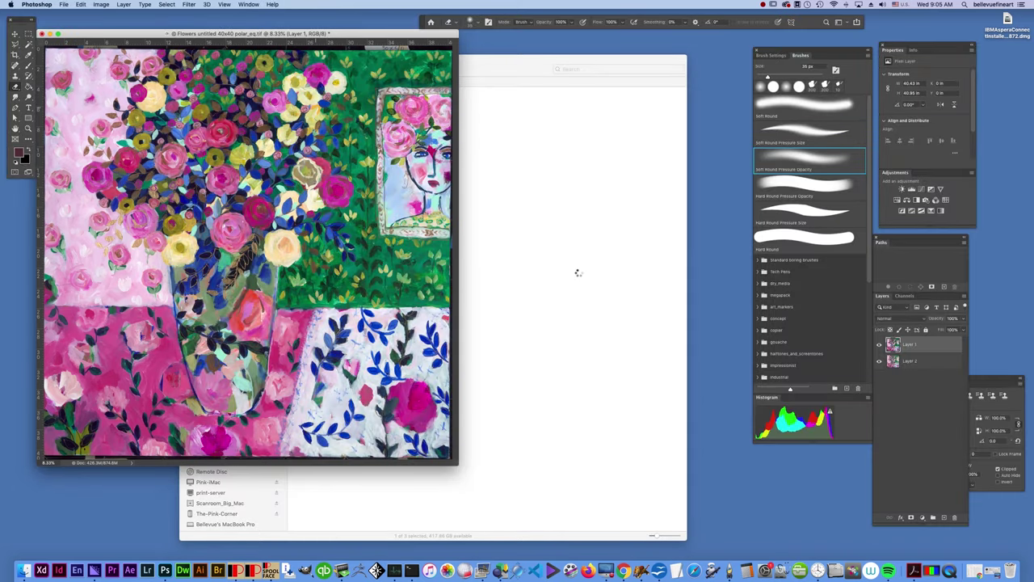
pyautogui.moveTo(452, 463); pyautogui.dragTo(558, 503)
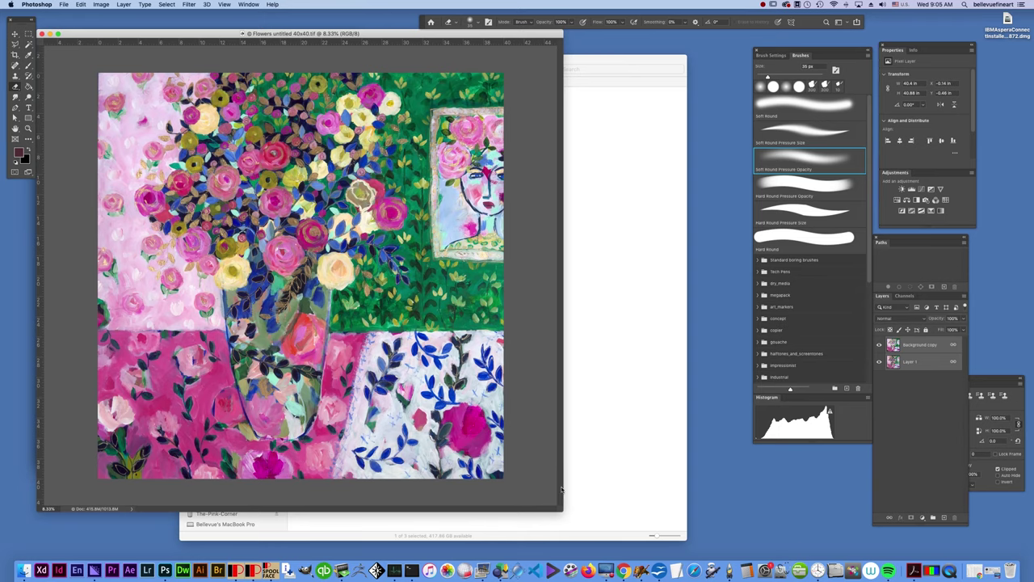
# Examine the metallic gold leaves and outlines across the bouquet at 25% zoom, from the upper blooms to the vase opening
pyautogui.press('super+plus')
pyautogui.press('super+plus')
pyautogui.press('super+plus')
pyautogui.moveTo(501, 176); pyautogui.dragTo(463, 363)
pyautogui.moveTo(458, 188); pyautogui.dragTo(480, 322)
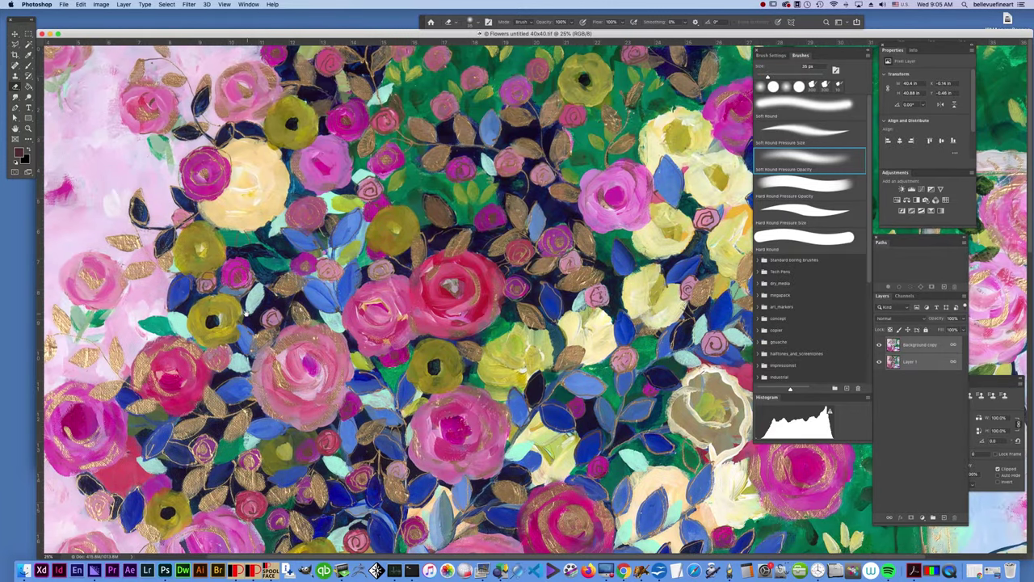
pyautogui.moveTo(214, 491)
pyautogui.mouseDown()
pyautogui.moveTo(334, 480)
pyautogui.moveTo(334, 445)
pyautogui.mouseUp()
pyautogui.scroll(-8, 455, 224)
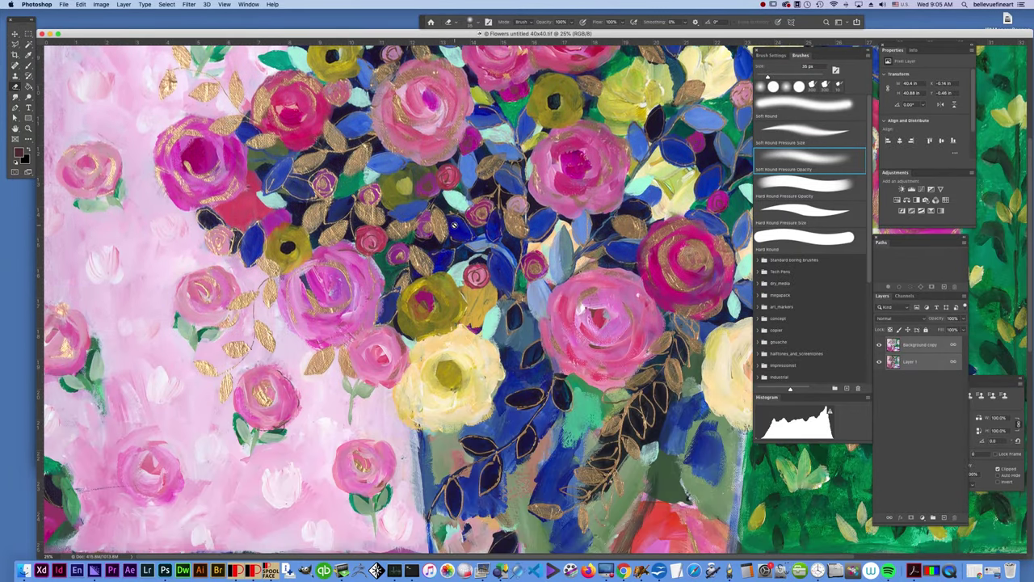
# Inspect the painting at 50% zoom around the cream rose, the vase's dark leaves and the pale pink background beside the vase
pyautogui.press('super+plus')
pyautogui.press('super+plus')
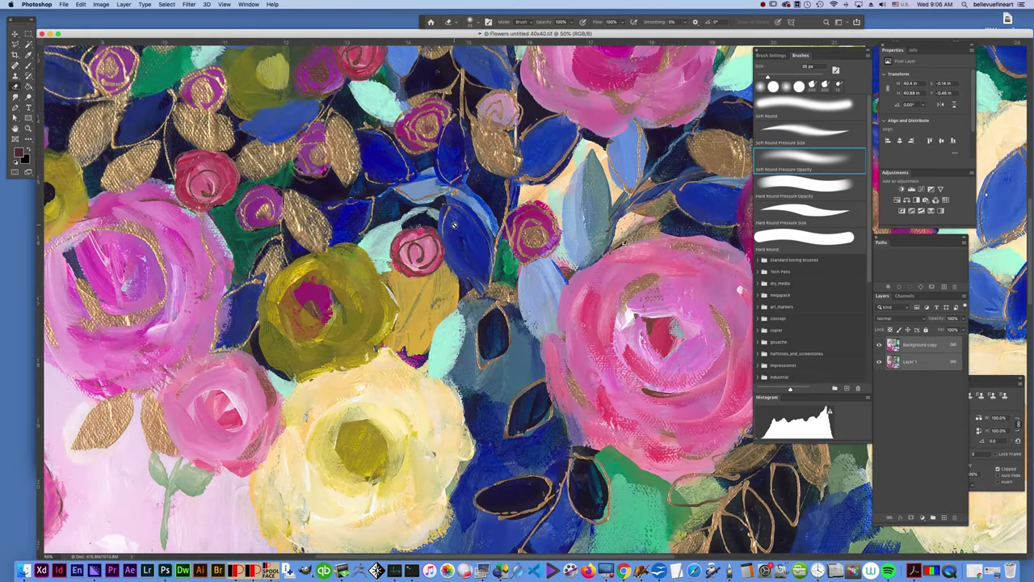
pyautogui.moveTo(202, 480); pyautogui.dragTo(499, 149)
pyautogui.hscroll(-4, 443, 206)
pyautogui.scroll(-4, 443, 205)
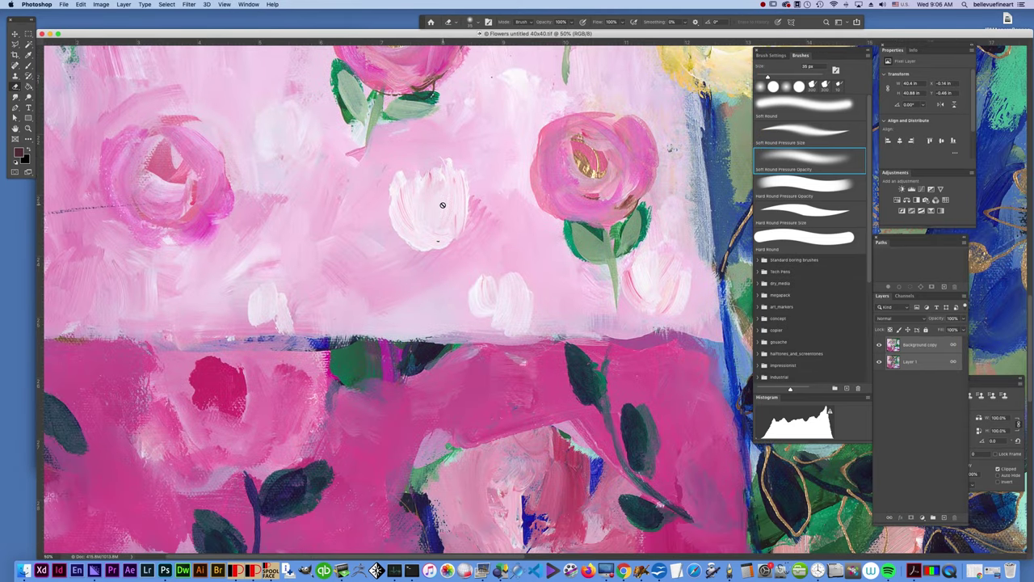
pyautogui.scroll(3, 329, 197)
pyautogui.hscroll(-3, 330, 197)
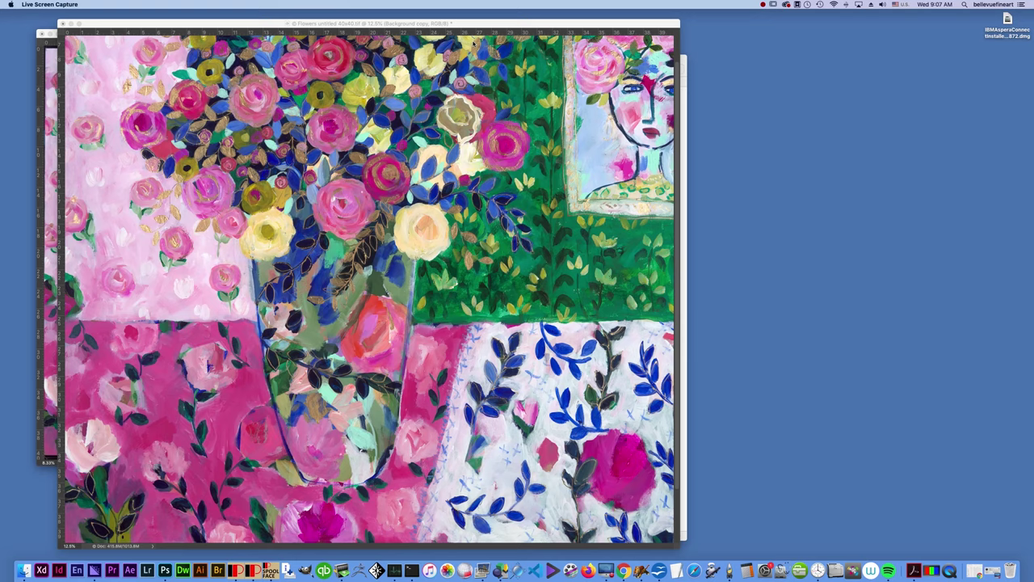
# Bring the Flowers untitled 40x40.tif document forward and review its gold details from the vase's dark branches up through the bouquet's roses
pyautogui.click(364, 25)
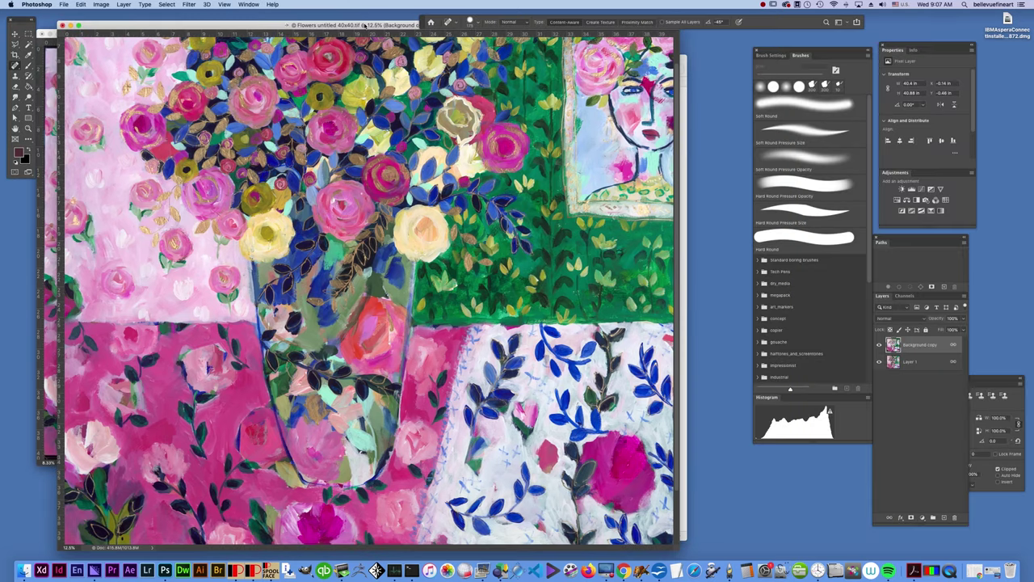
pyautogui.press('super+plus')
pyautogui.press('super+plus')
pyautogui.press('super+plus')
pyautogui.scroll(5, 320, 260)
pyautogui.hscroll(-5, 320, 260)
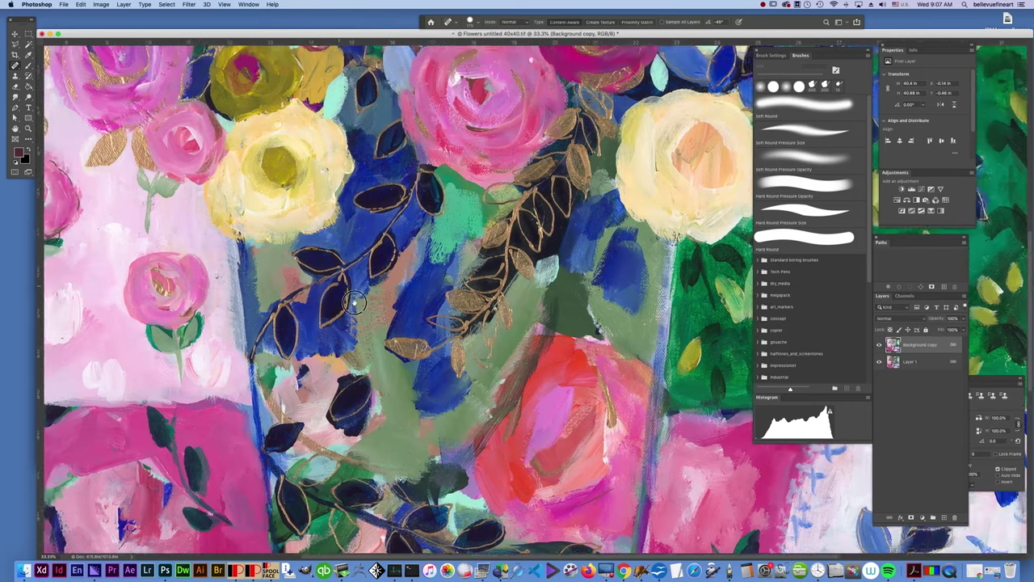
pyautogui.scroll(5, 371, 243)
pyautogui.hscroll(-4, 371, 243)
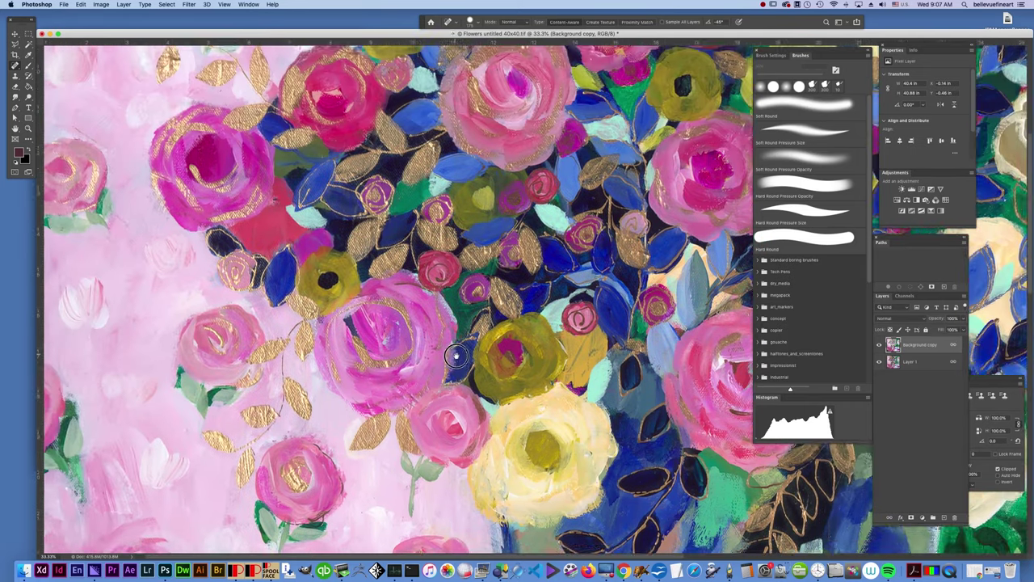
pyautogui.scroll(4, 496, 207)
pyautogui.hscroll(4, 496, 207)
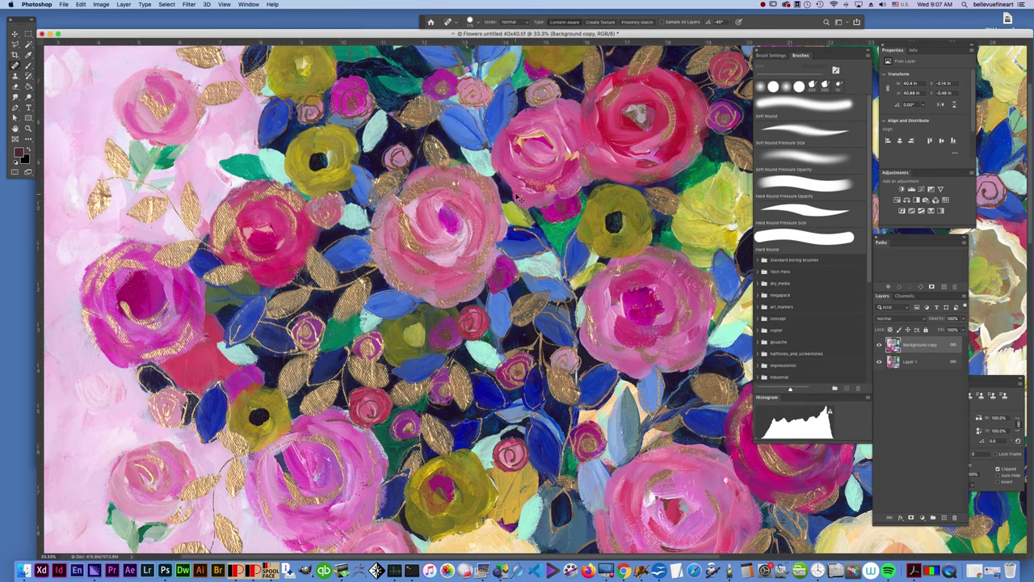
pyautogui.hotkey('ctrl', '=')
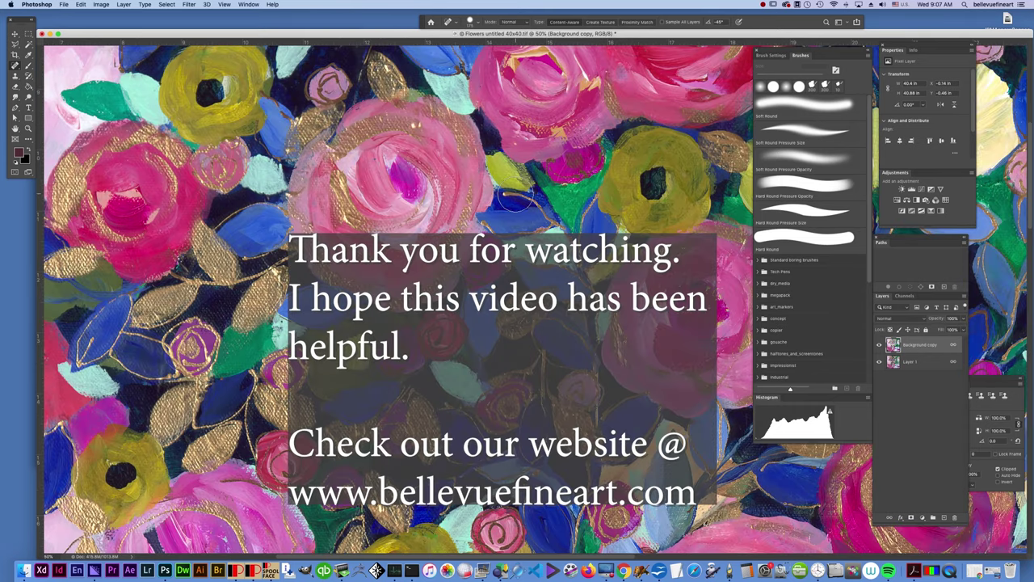